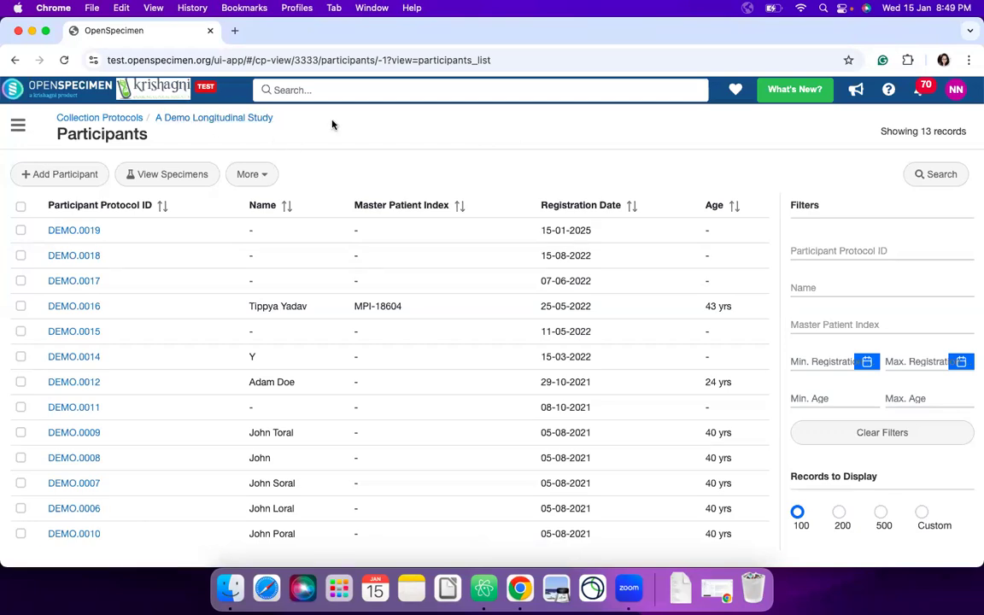
- Start registering a new participant in A Demo Longitudinal Study and enter the participant's PPID
click(82, 176)
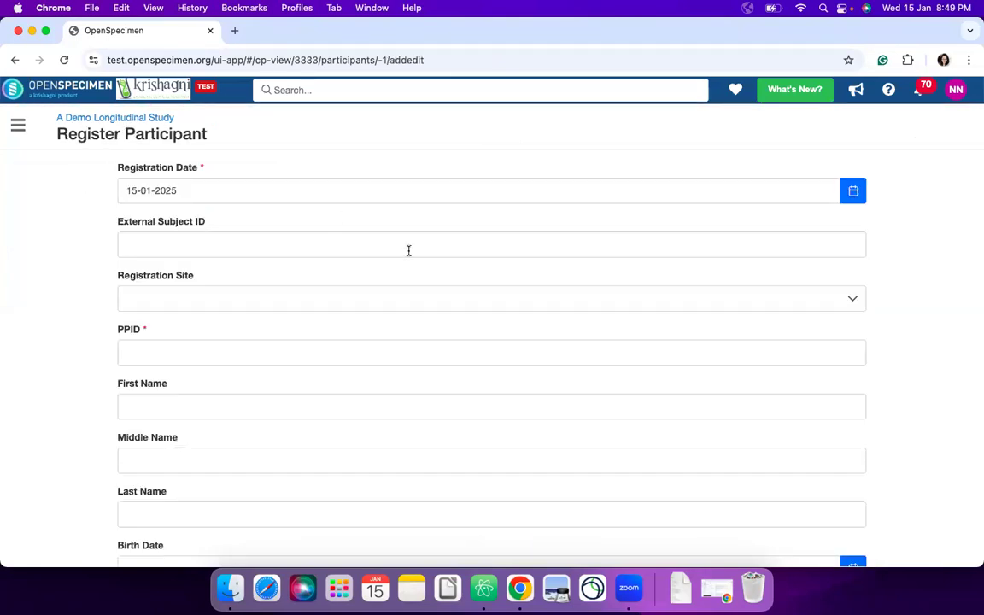
scroll(351, 308, down, 2)
click(351, 306)
text(DEMO.0020)
key(cmd+a)
scroll(382, 280, up, 2)
- Set the participant's gender to Male (M) and vital status to Alive, and add the participant
scroll(381, 280, down, 5)
scroll(361, 326, down, 3)
click(330, 375)
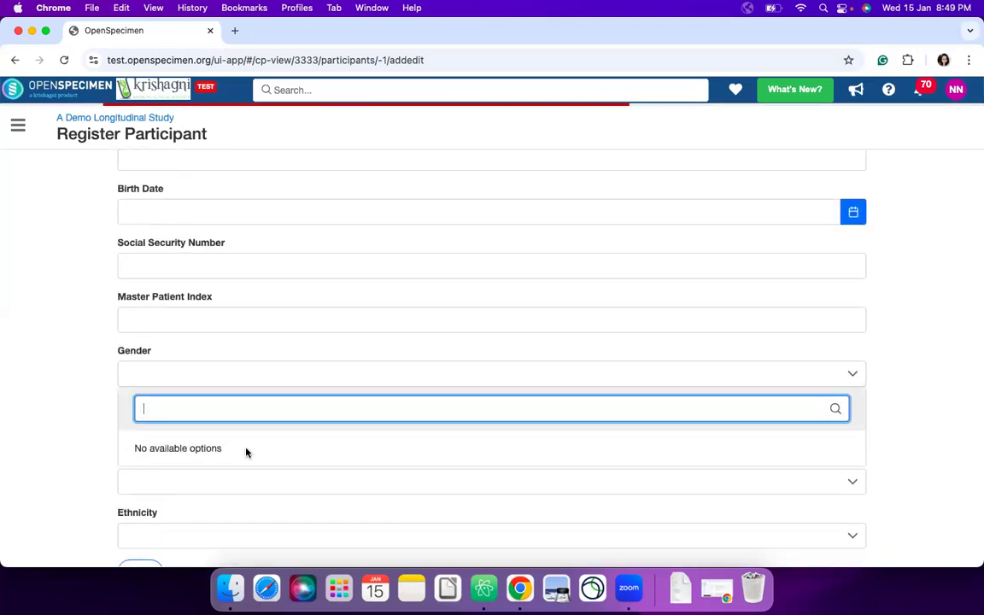
click(239, 270)
scroll(240, 276, down, 2)
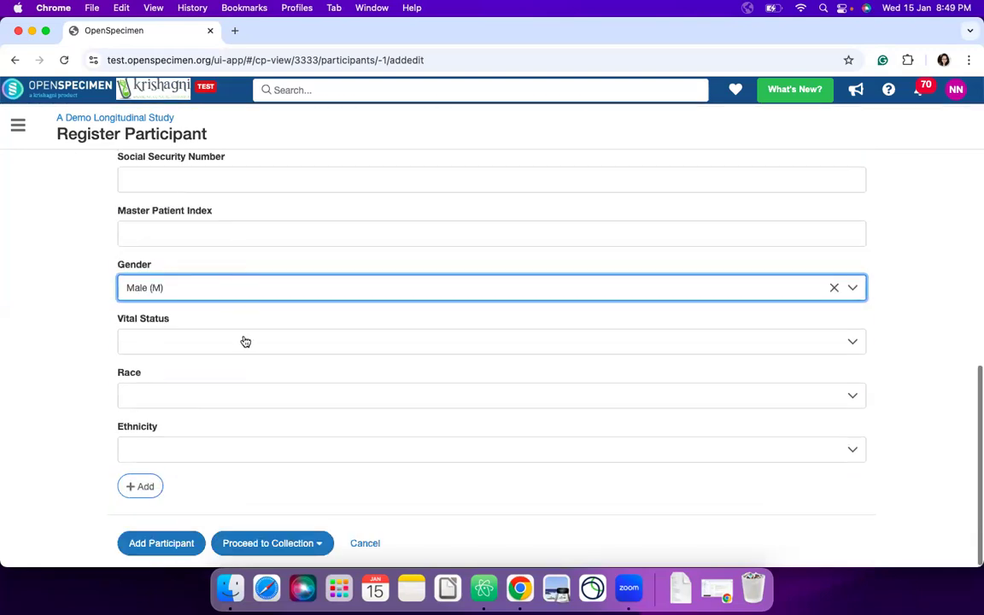
click(245, 342)
click(182, 414)
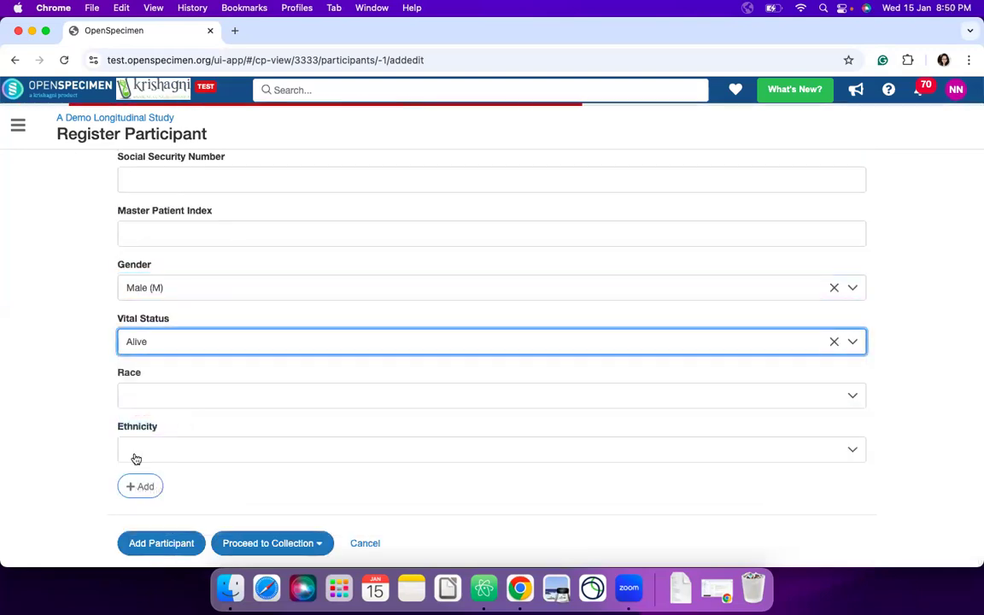
click(160, 551)
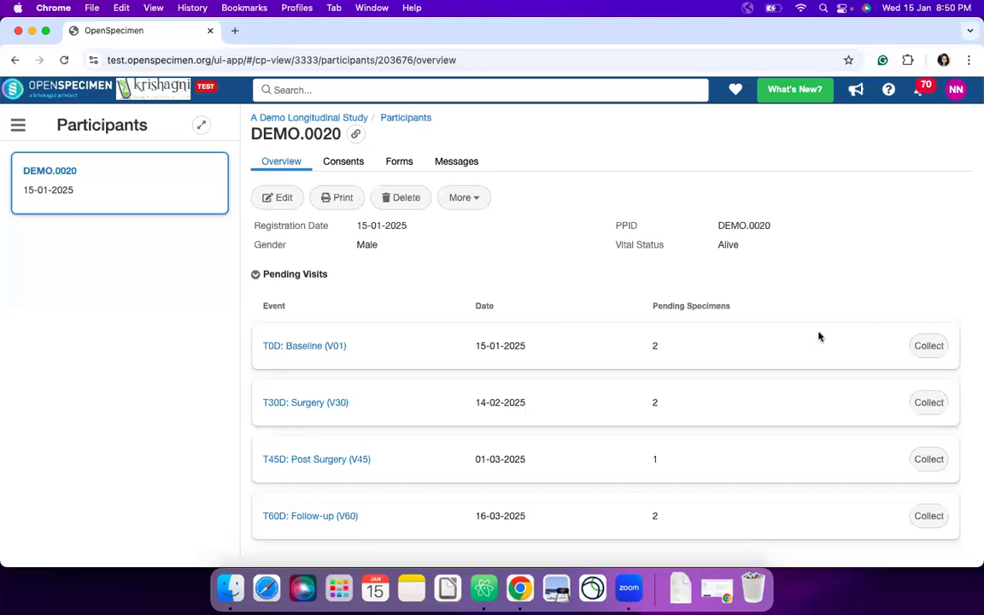
- Start collection for the pending T0D: Baseline (V01) visit and view its workflow task list
scroll(455, 420, down, 1)
scroll(499, 459, up, 1)
click(929, 346)
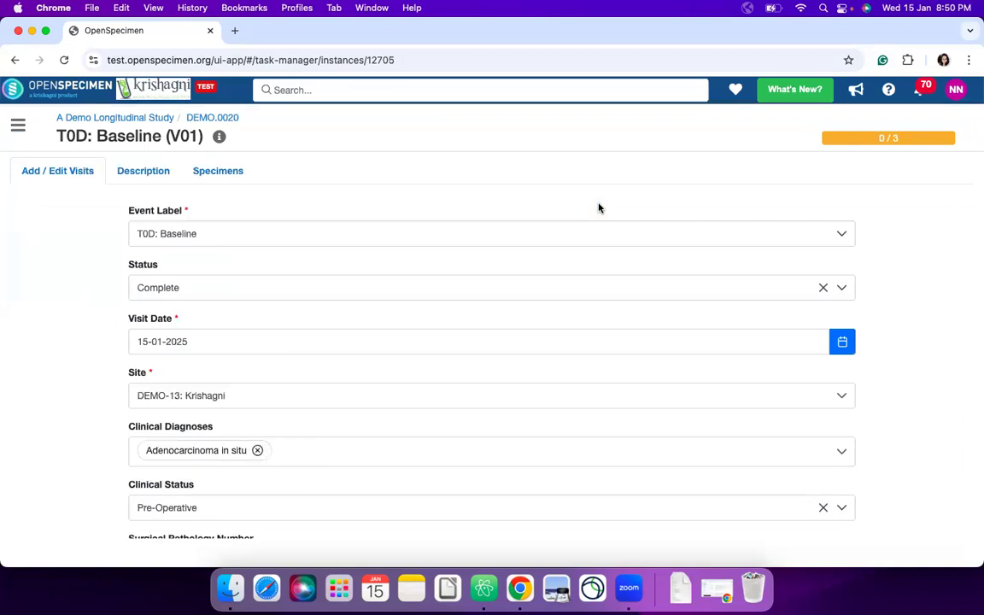
mouse_move(888, 138)
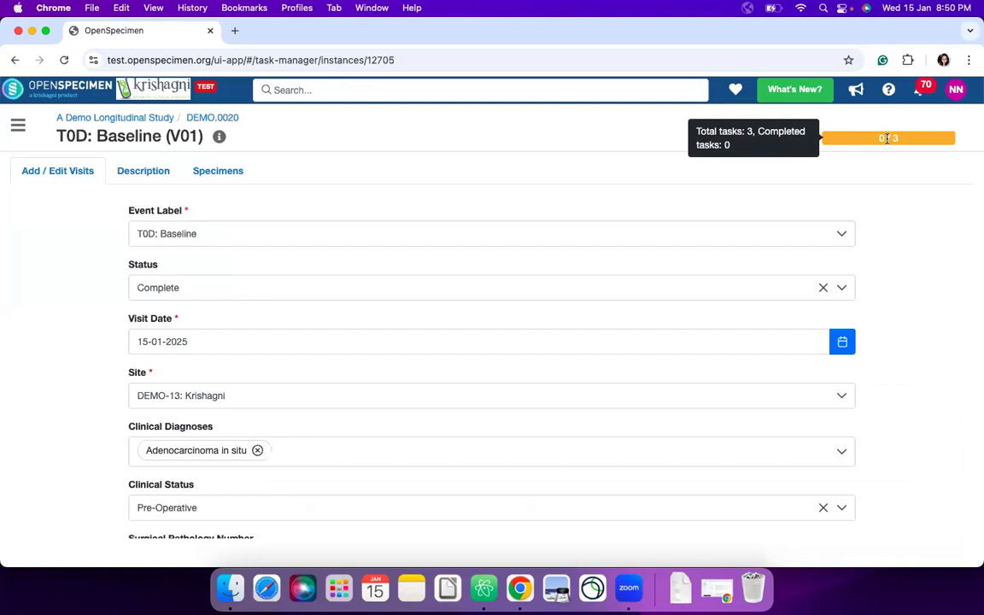
click(887, 138)
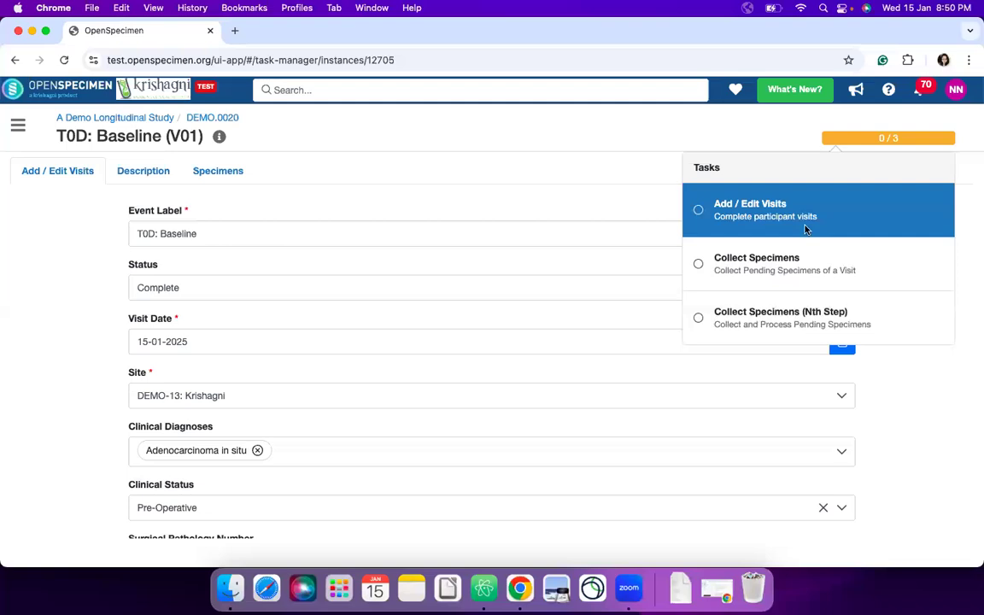
click(888, 138)
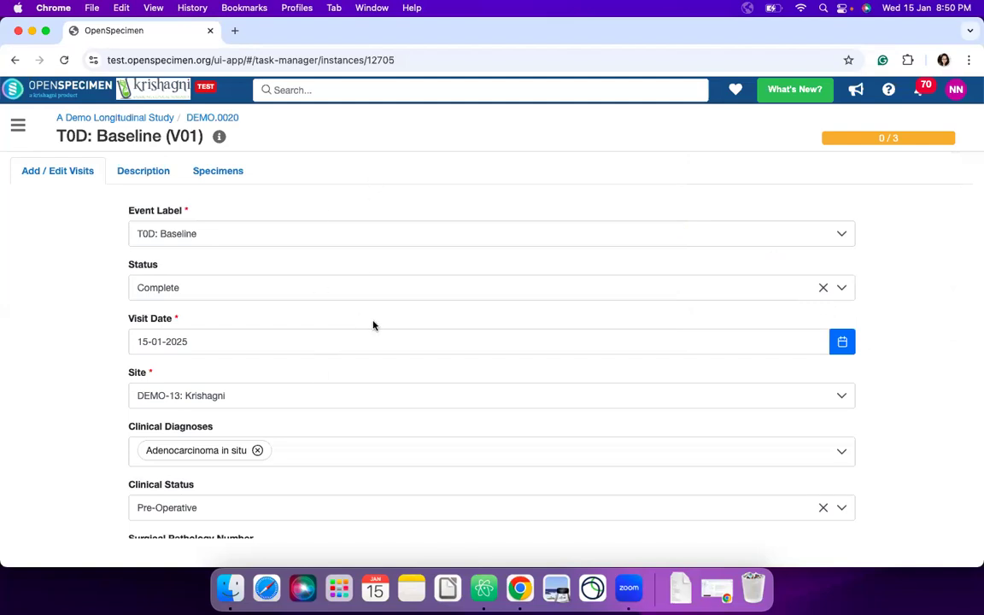
- Fill in the Surgical Pathology Number for the baseline visit
scroll(314, 358, down, 2)
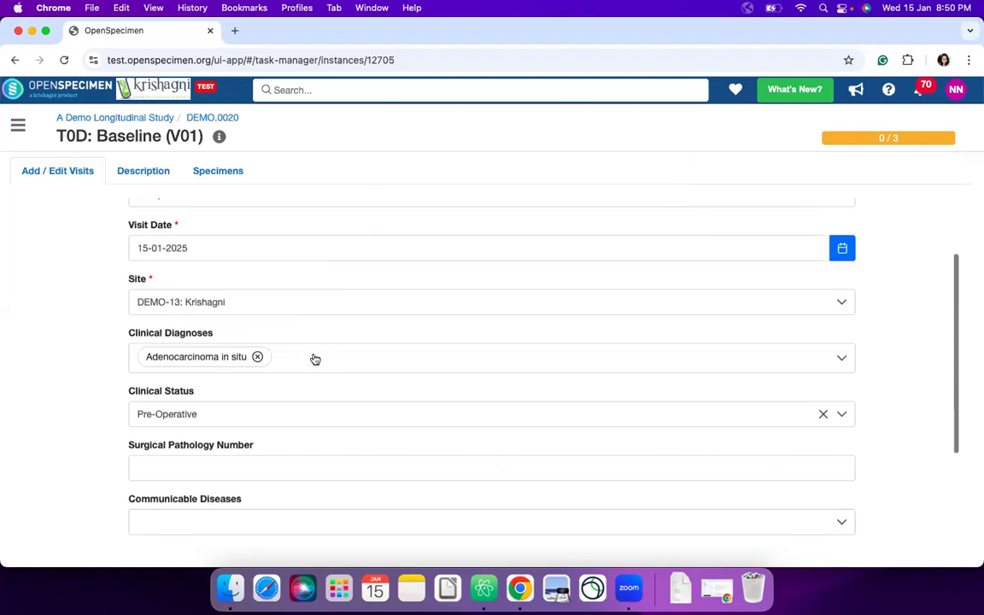
scroll(314, 358, down, 2)
click(261, 366)
text(587578)
scroll(307, 313, up, 1)
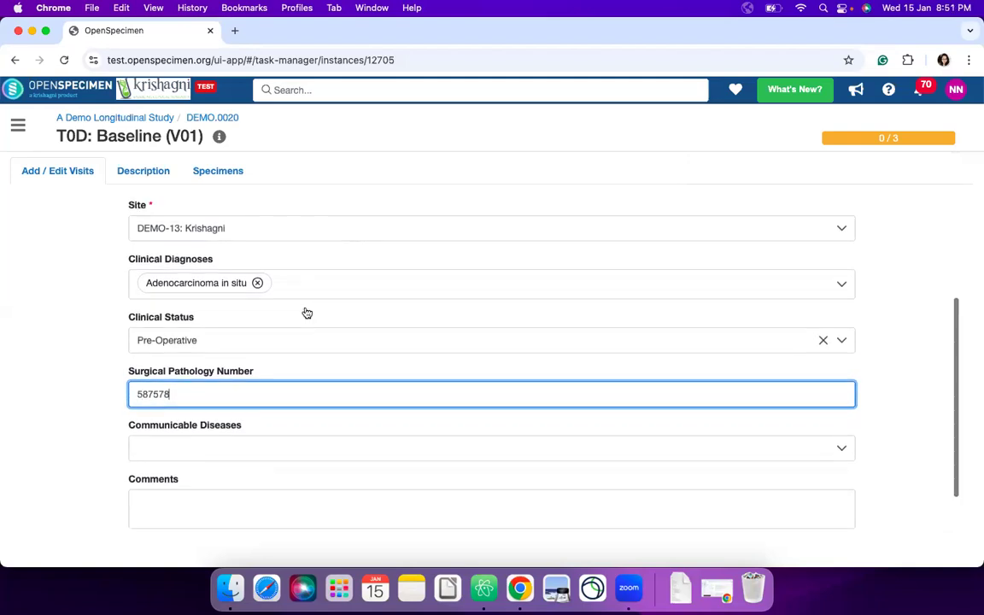
scroll(307, 313, up, 4)
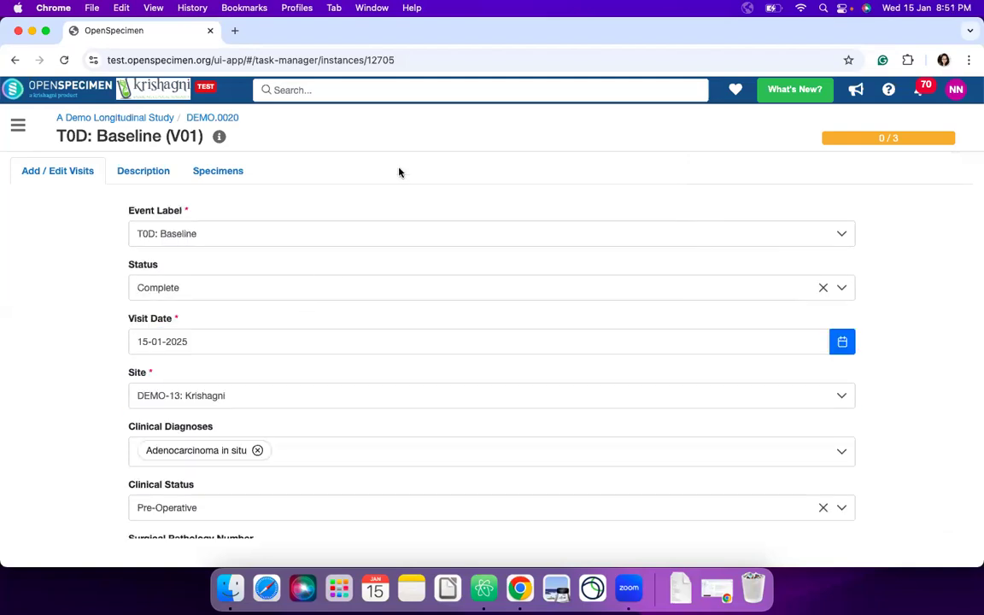
- Review the tasks in the baseline visit's collection workflow
click(868, 139)
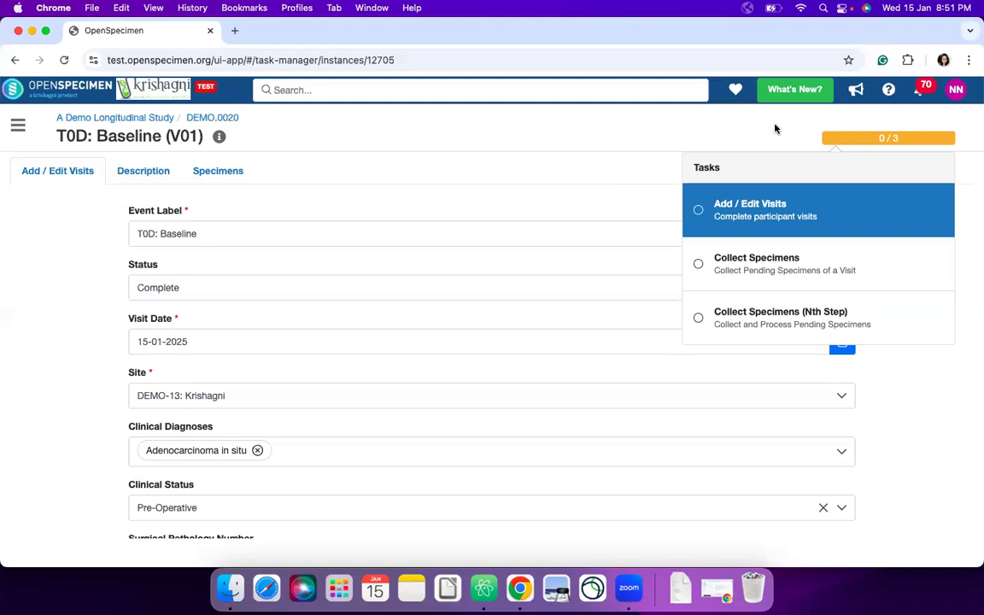
mouse_move(865, 139)
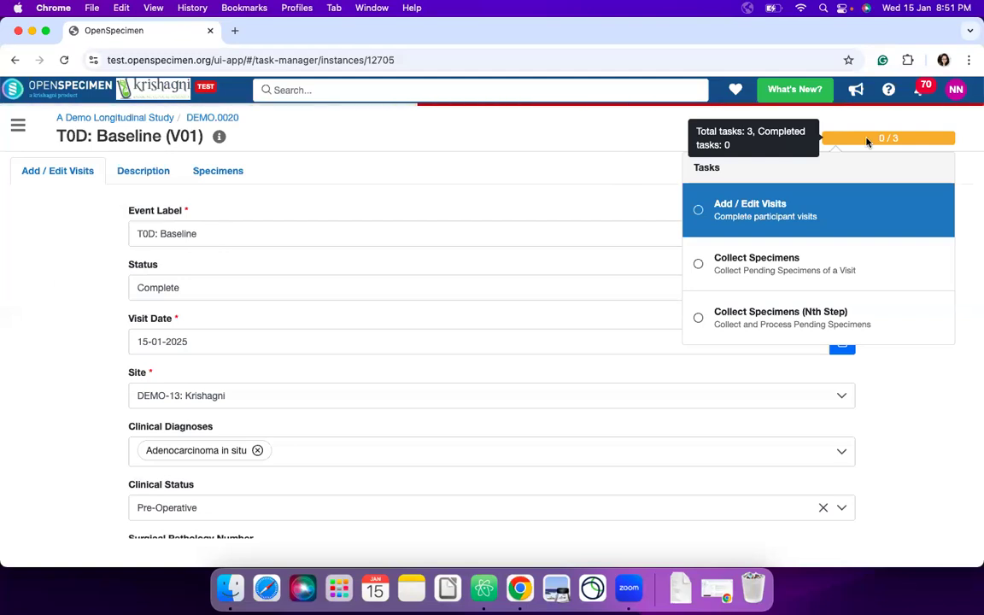
click(866, 141)
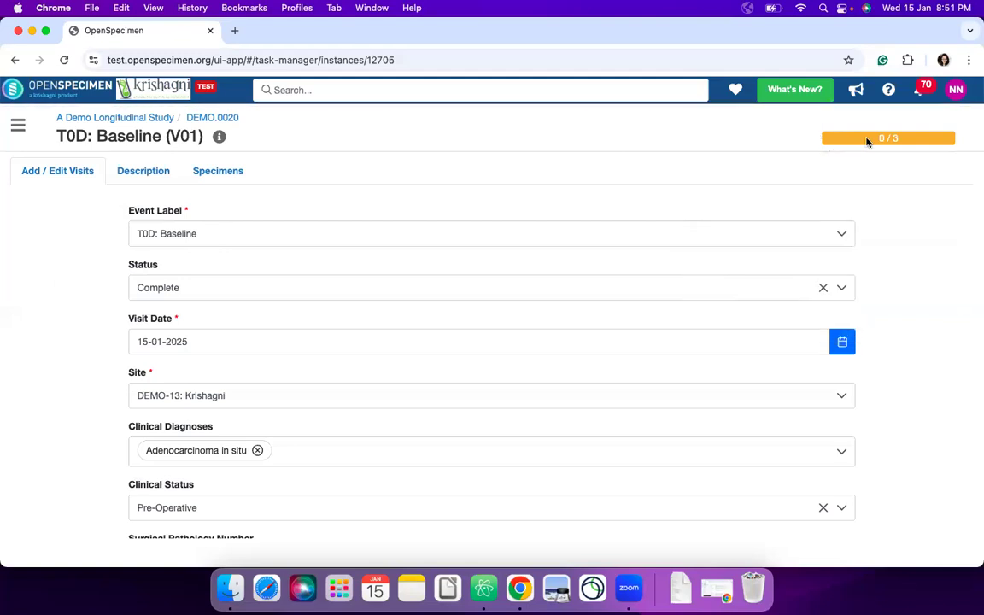
click(879, 139)
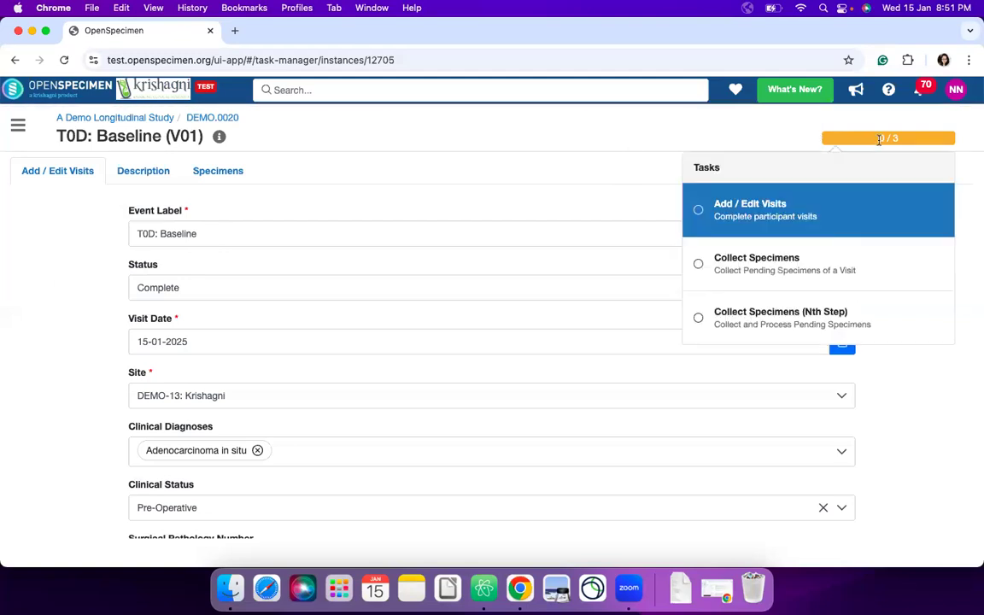
click(879, 139)
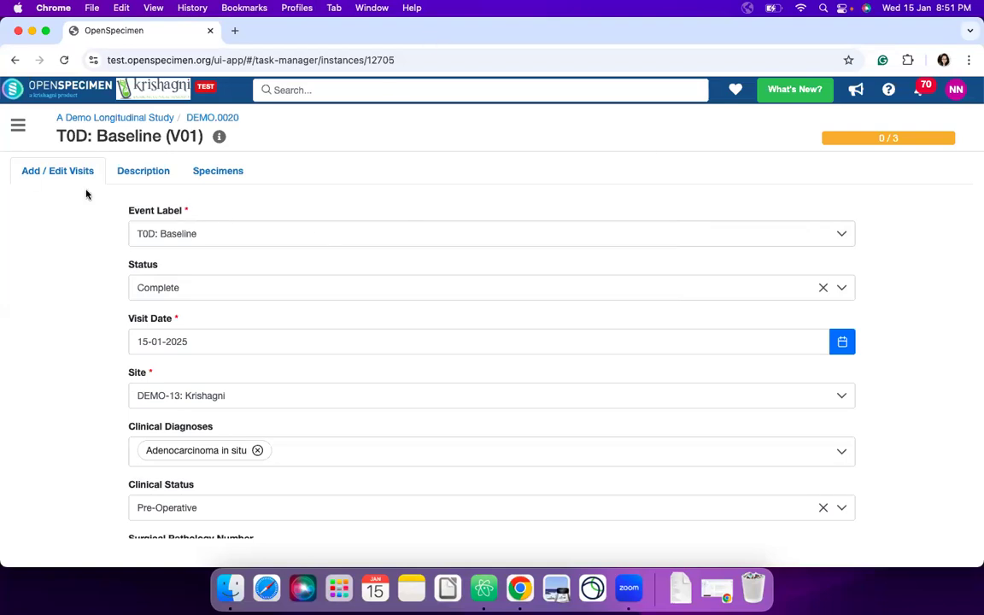
- Add HIV as a communicable disease and submit the baseline visit details
scroll(472, 210, down, 5)
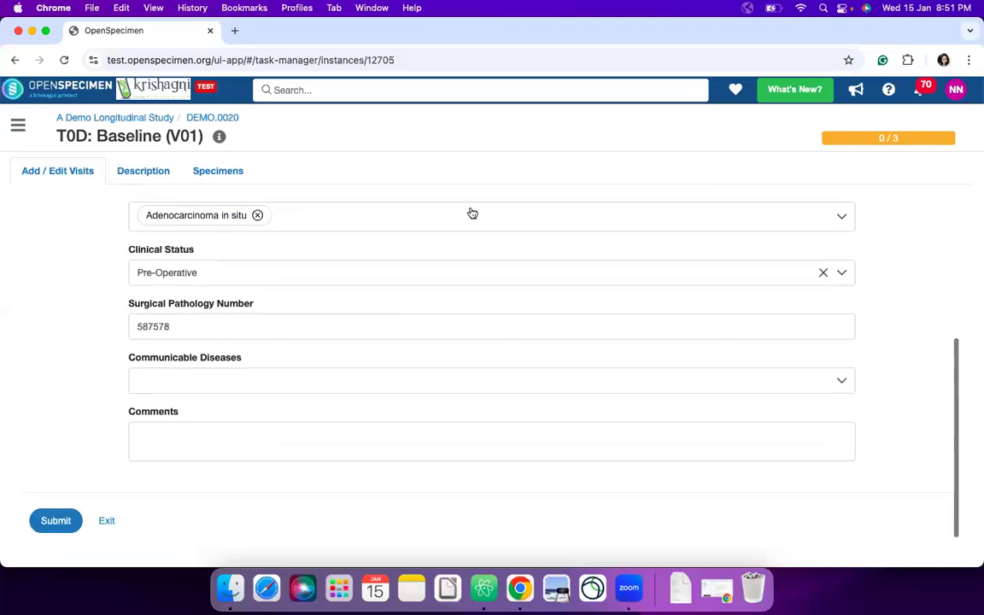
click(270, 393)
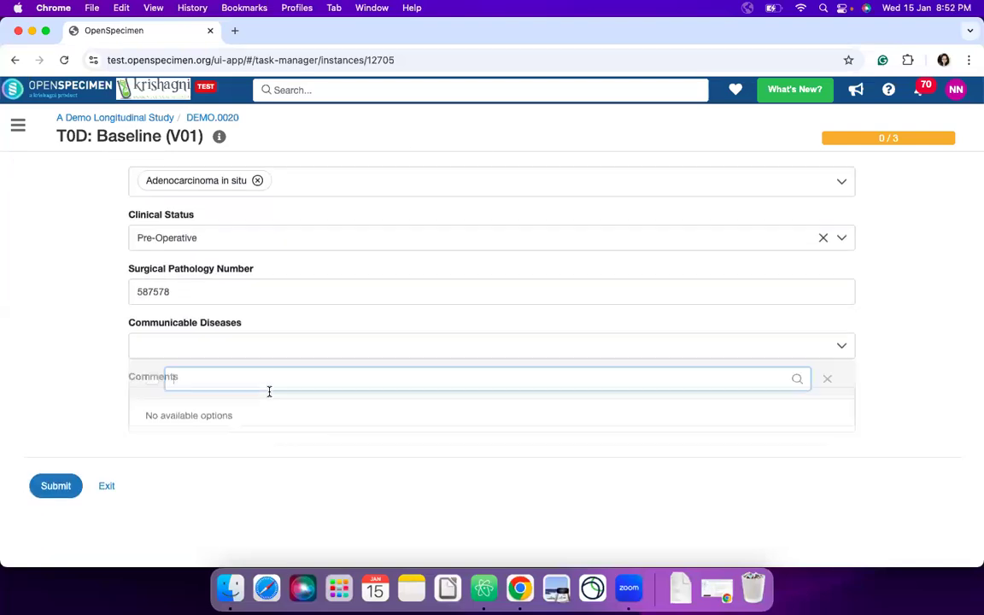
click(224, 427)
click(10, 386)
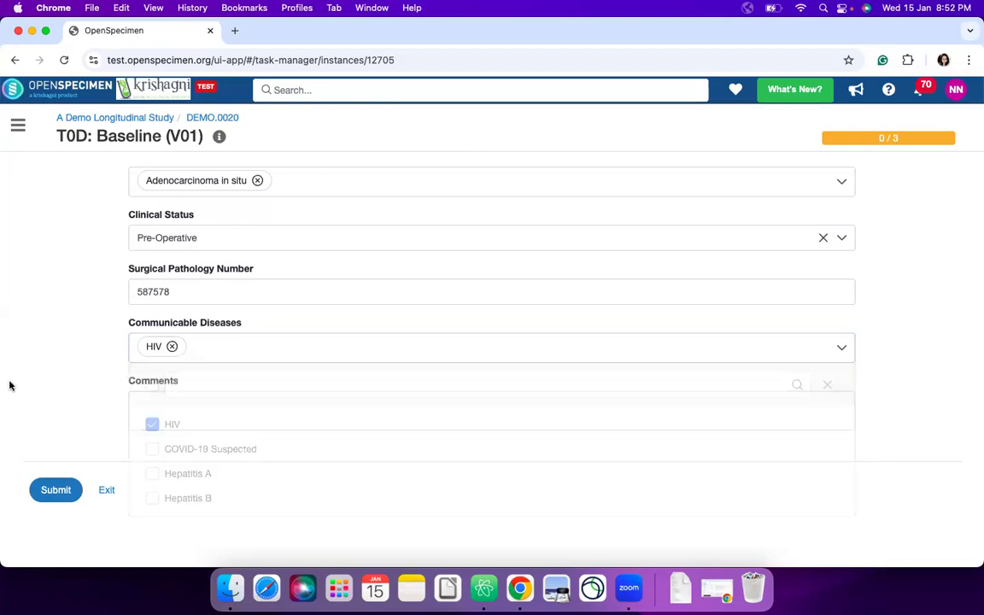
click(61, 490)
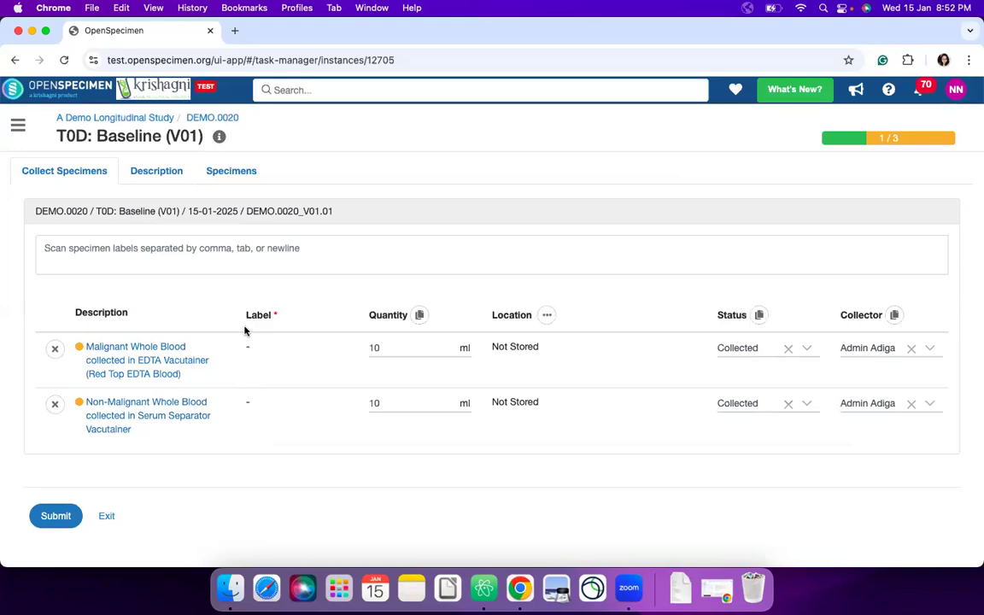
scroll(474, 386, right, 3)
scroll(474, 386, right, 5)
scroll(492, 382, right, 8)
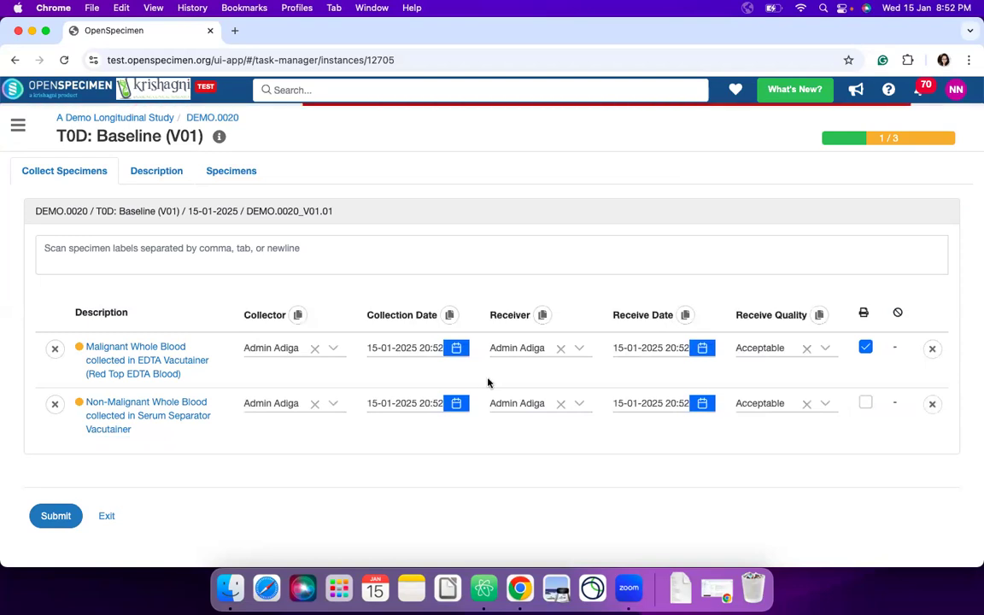
click(456, 347)
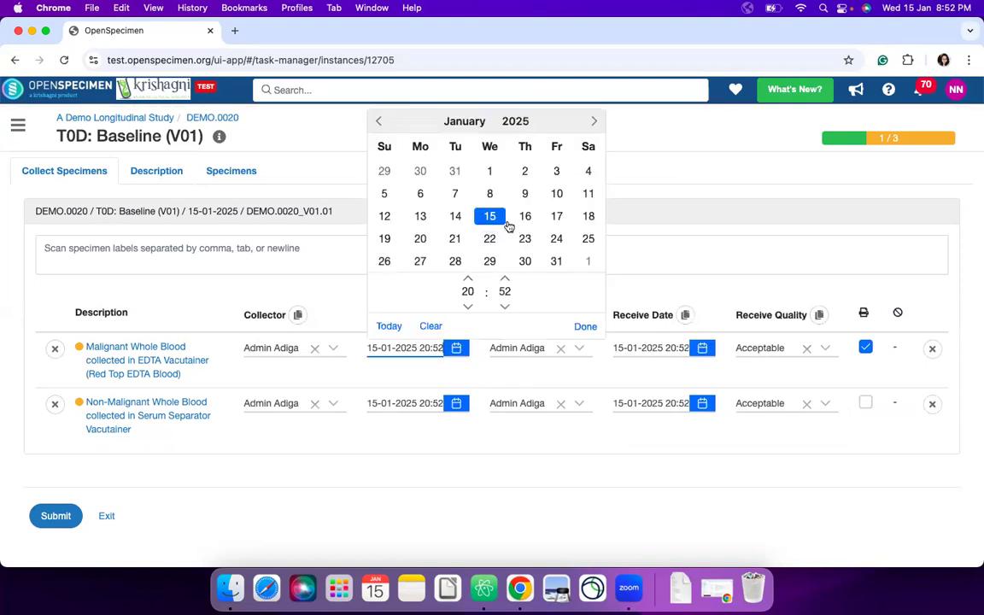
click(505, 306)
click(505, 305)
click(504, 306)
drag(418, 346, 443, 348)
text(10:00)
click(586, 327)
scroll(711, 362, right, 2)
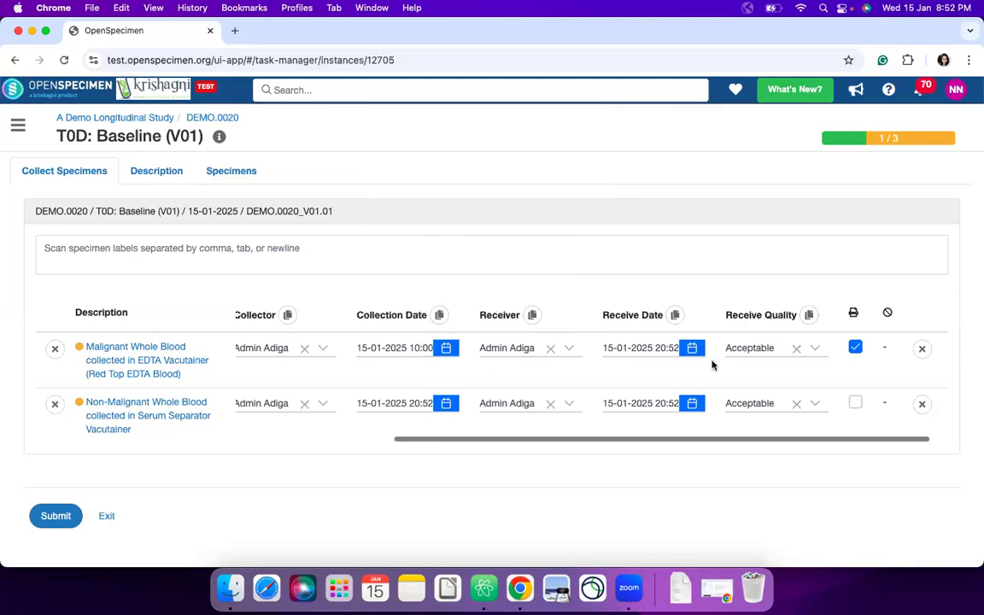
- Submit the two whole blood specimens of the baseline visit as collected
click(829, 403)
scroll(634, 376, left, 5)
scroll(635, 376, left, 5)
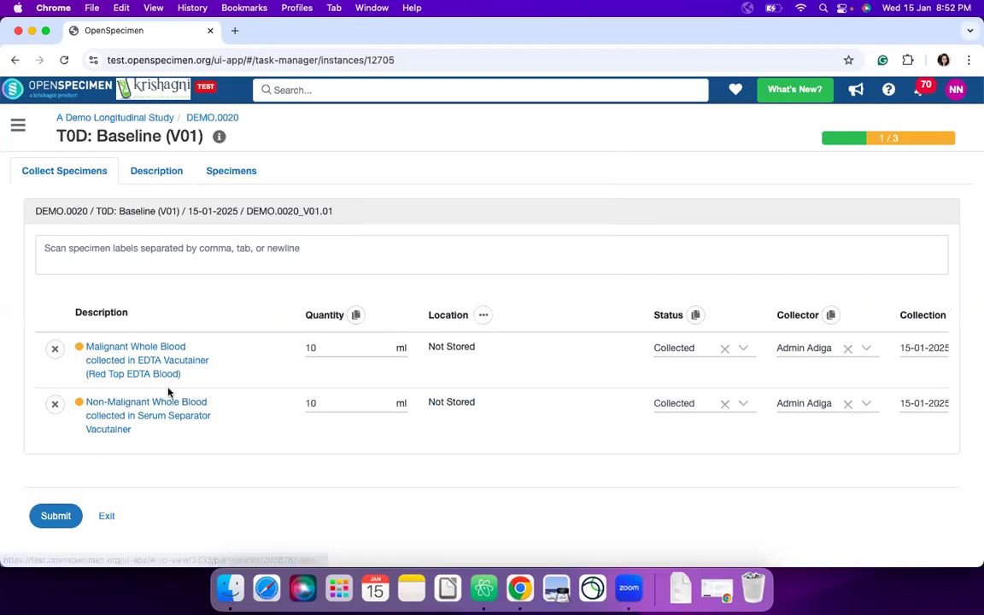
click(68, 517)
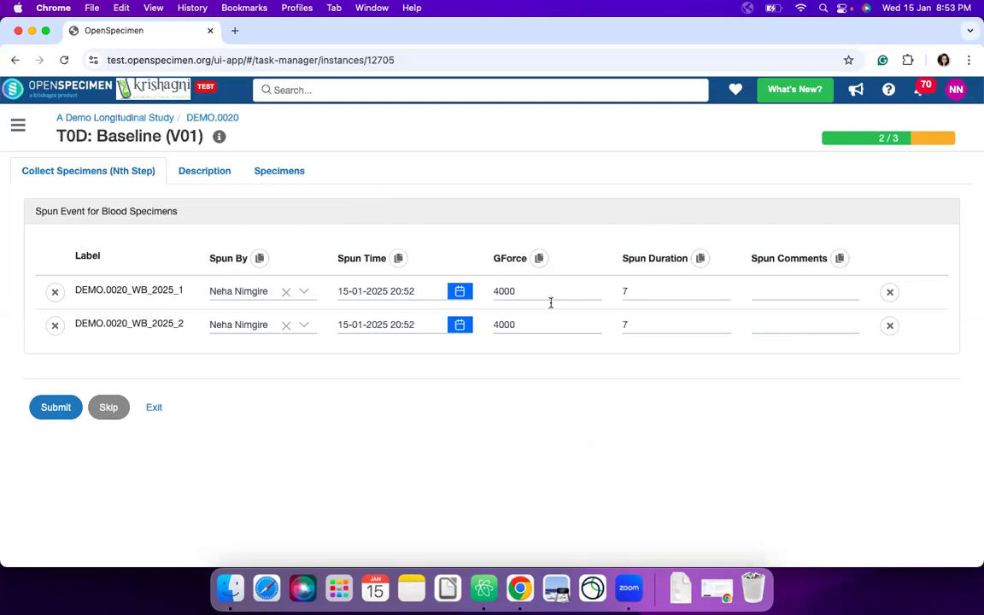
- Enter the spun comment "Test" for the first blood specimen, copy it to the other specimen, and submit the spun events
click(790, 293)
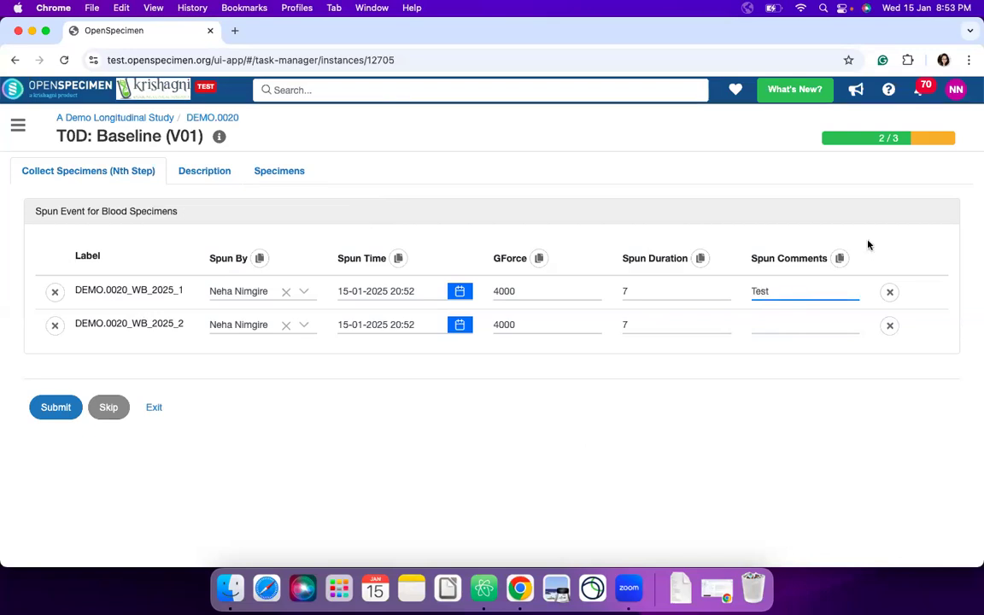
click(840, 258)
drag(185, 295, 70, 265)
click(60, 403)
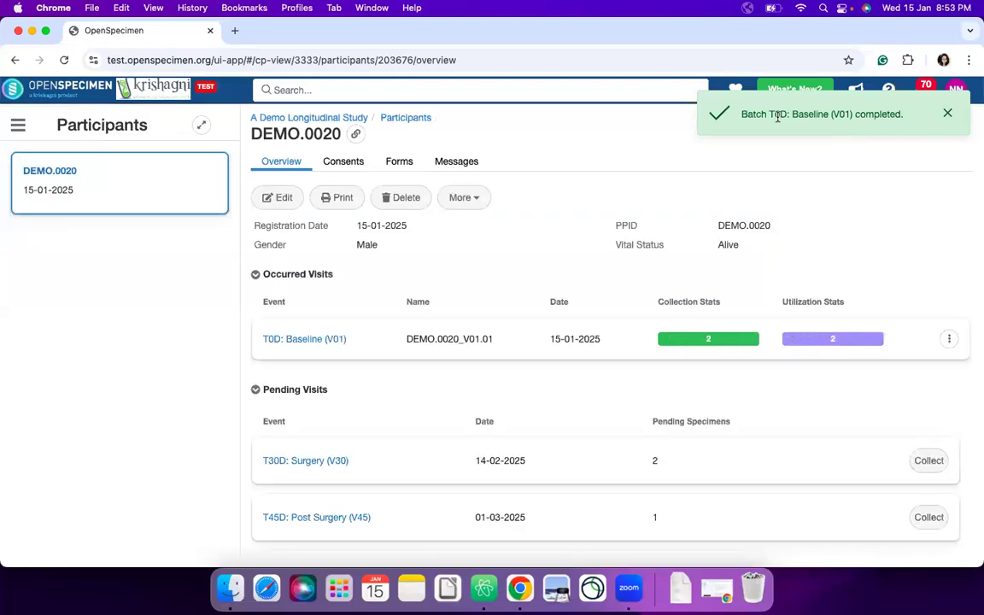
- Examine the specimens, derivatives and aliquots of the completed T0D: Baseline (V01) visit
click(299, 342)
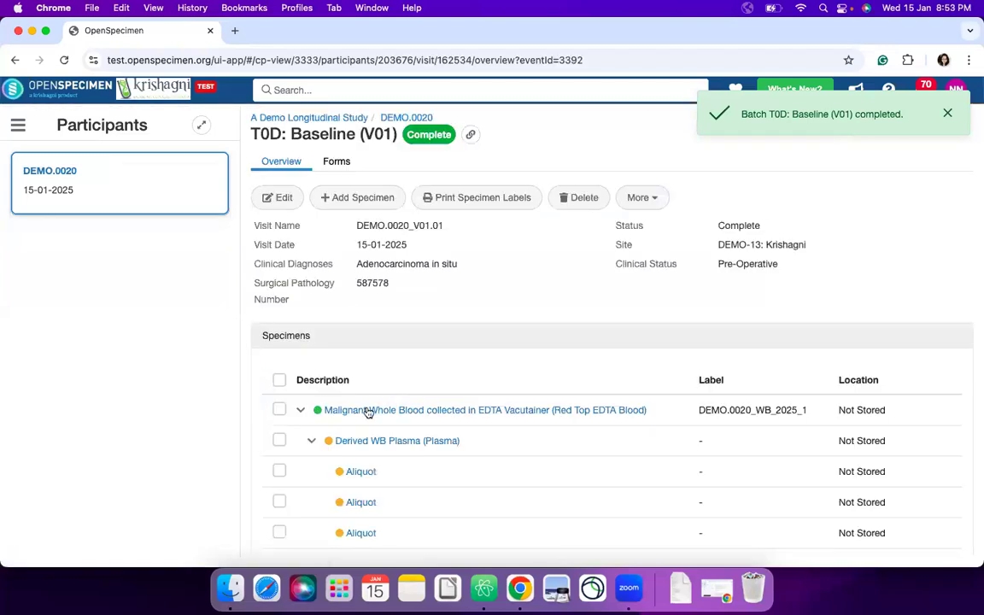
scroll(510, 375, down, 10)
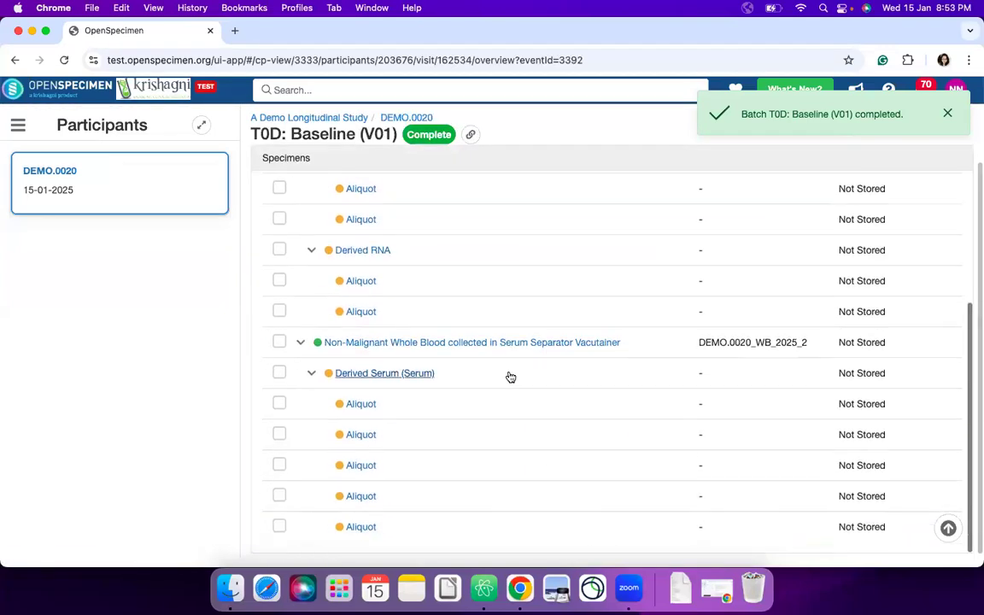
scroll(531, 366, up, 5)
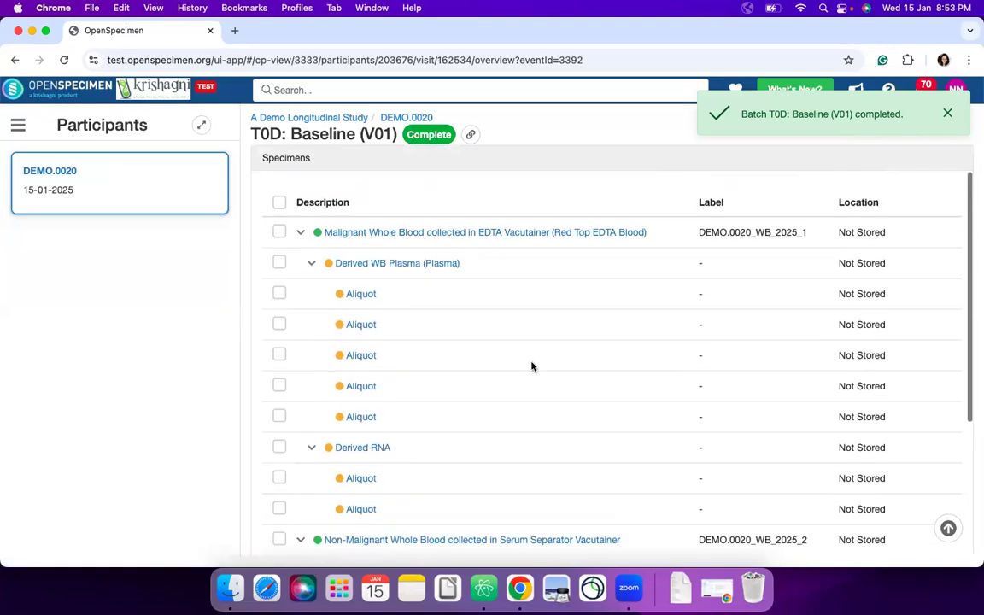
click(947, 529)
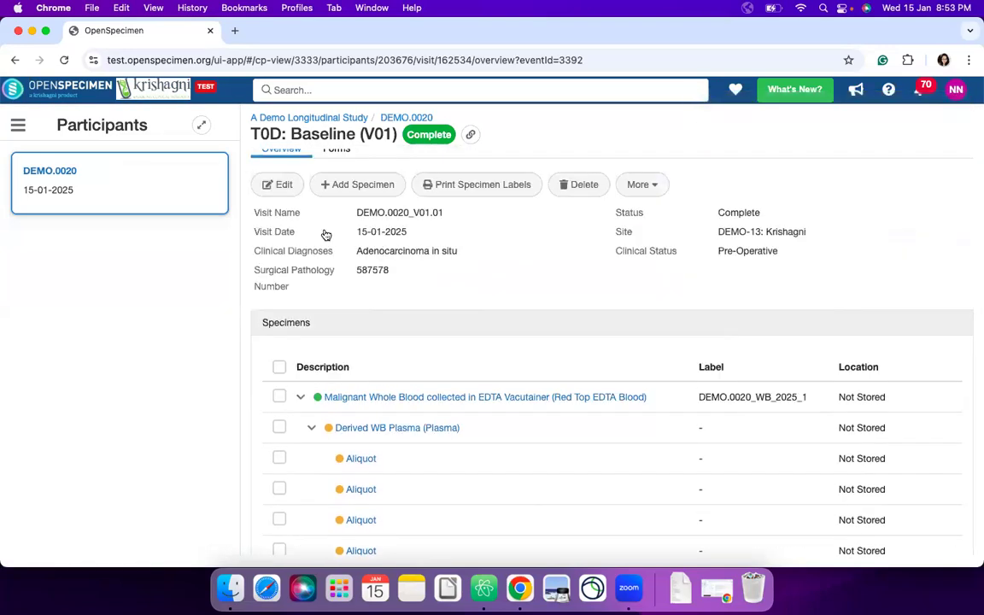
- Return to the participant overview and start collecting the pending specimens of the T0D: Baseline (V01) visit
click(23, 65)
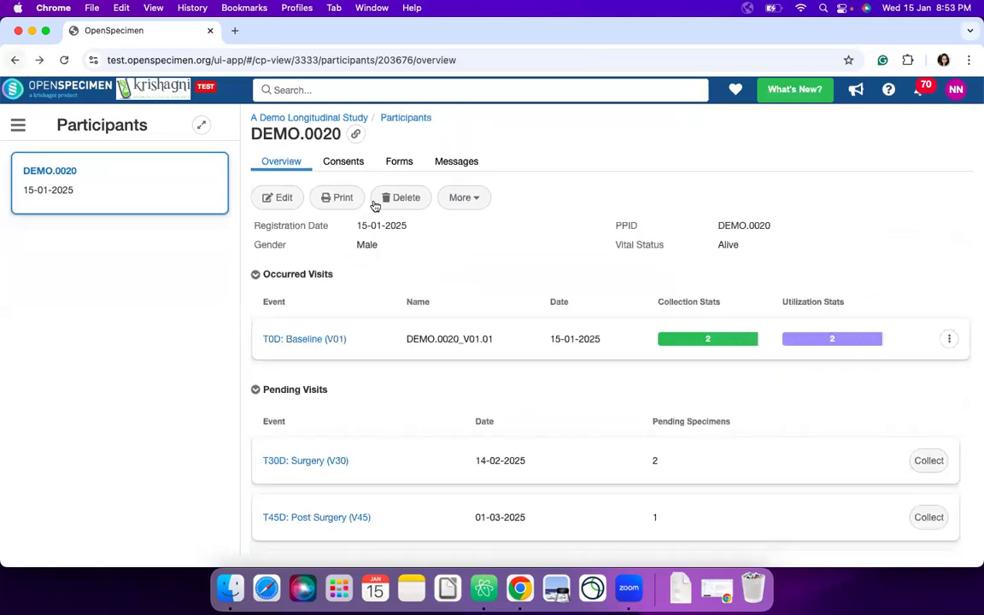
click(948, 341)
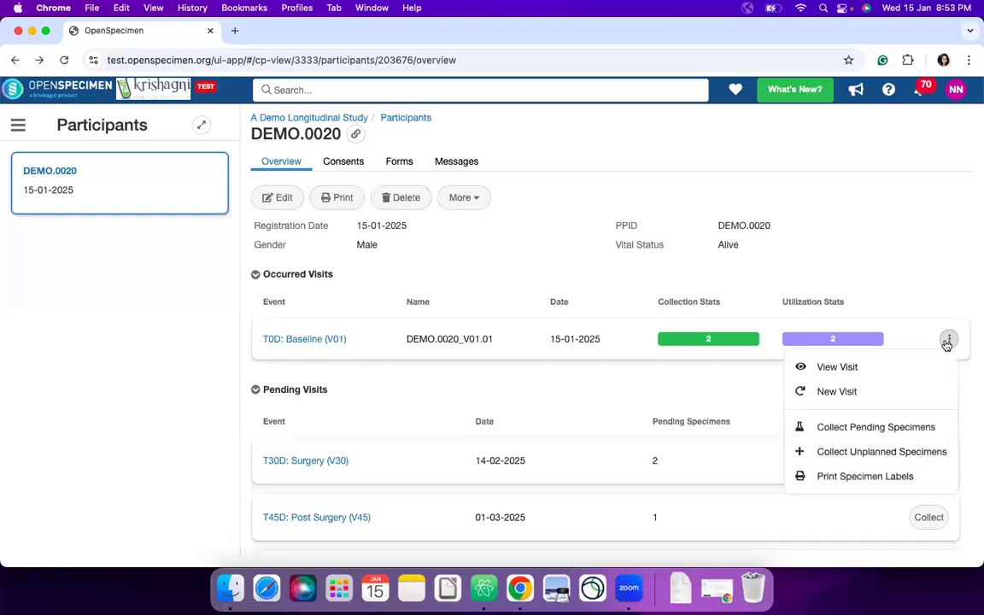
click(889, 429)
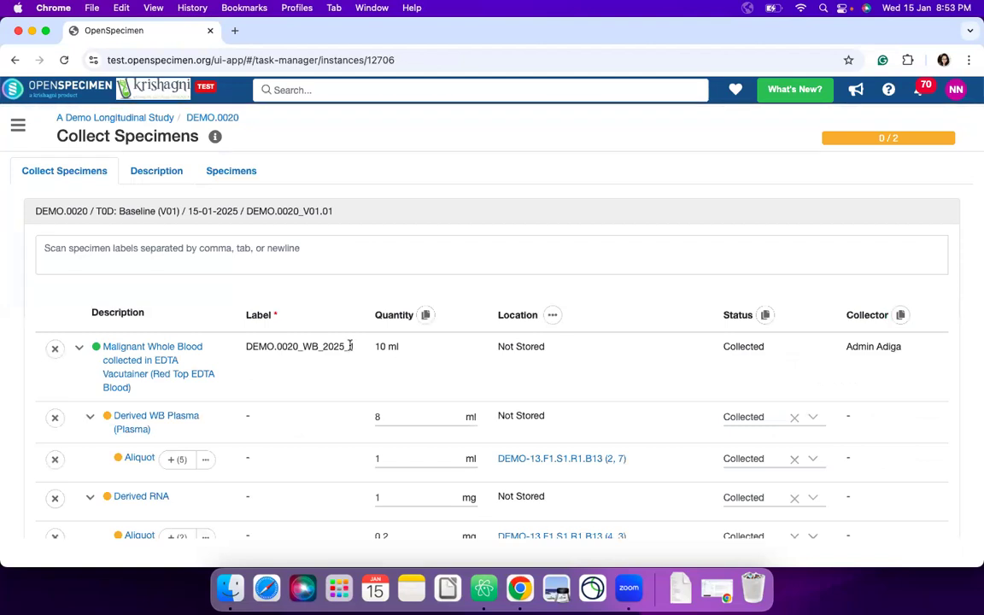
- Examine the workflow's task list and the pending derivatives' and aliquots' quantities, storage locations, statuses, and print and close options
scroll(302, 374, down, 1)
scroll(303, 375, up, 1)
click(878, 141)
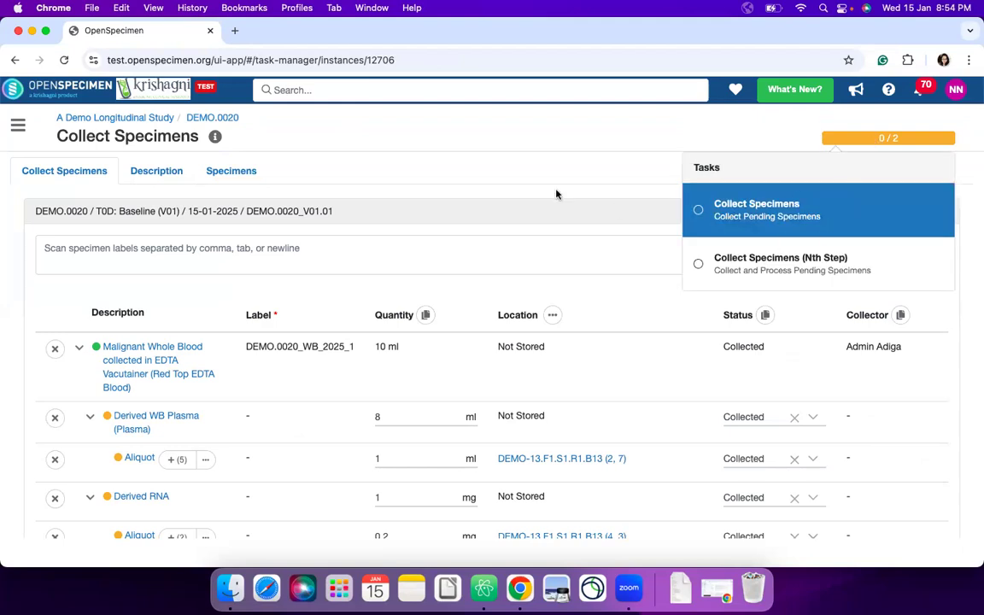
click(615, 176)
scroll(548, 321, down, 1)
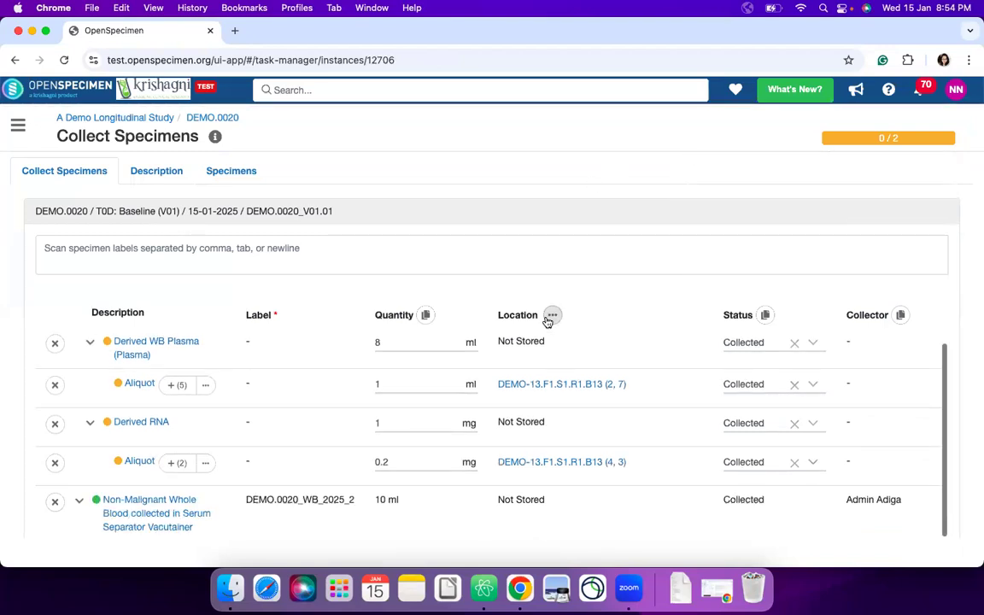
scroll(624, 344, down, 1)
scroll(624, 343, up, 1)
scroll(627, 290, down, 3)
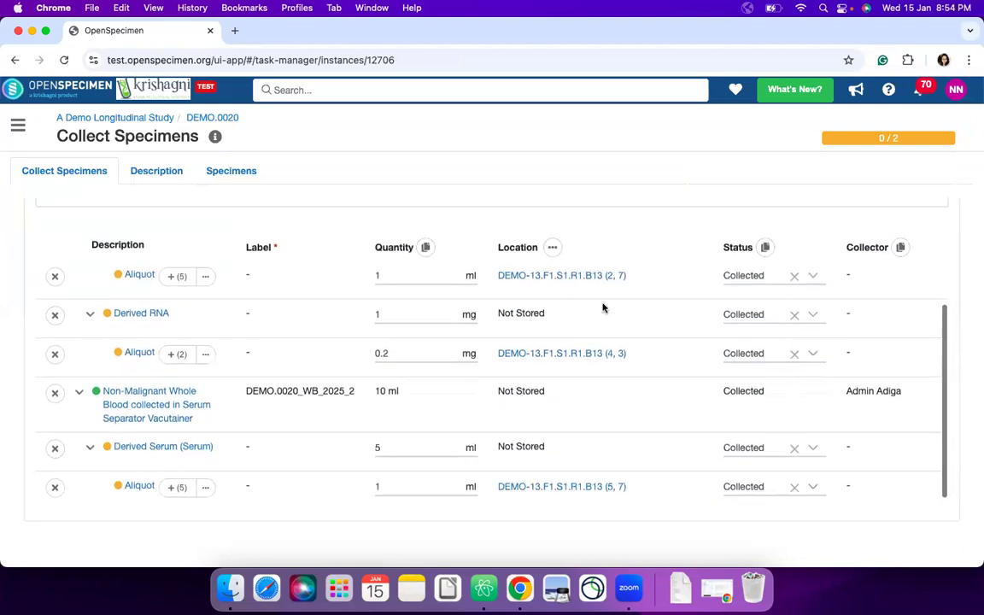
scroll(603, 308, up, 3)
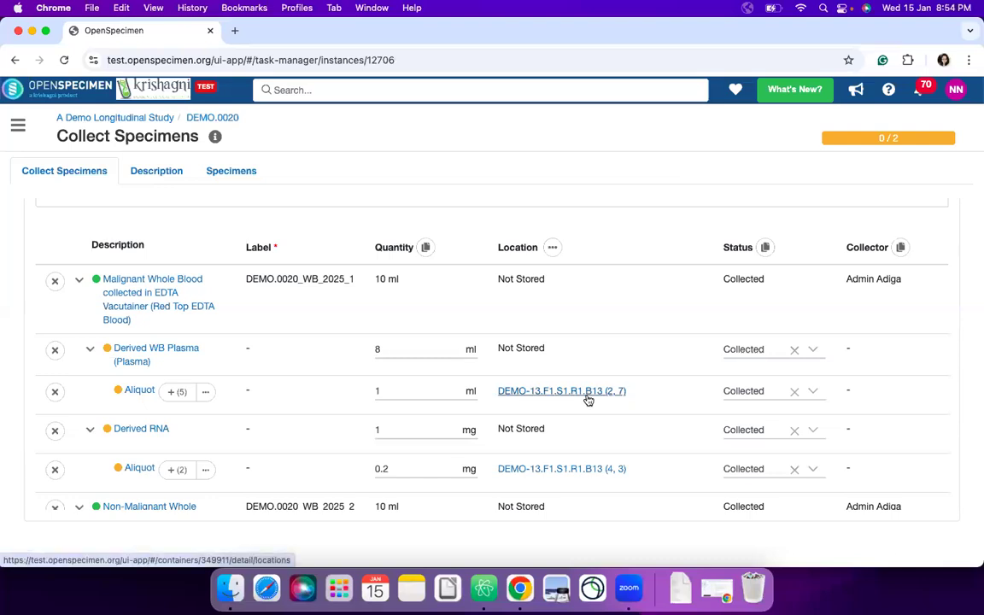
scroll(587, 399, right, 10)
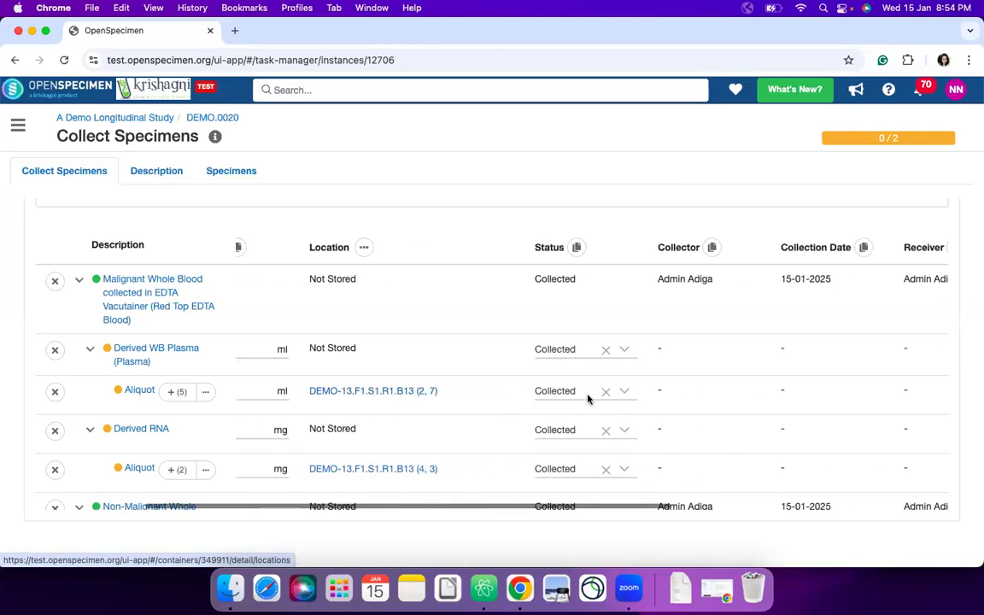
scroll(587, 399, right, 3)
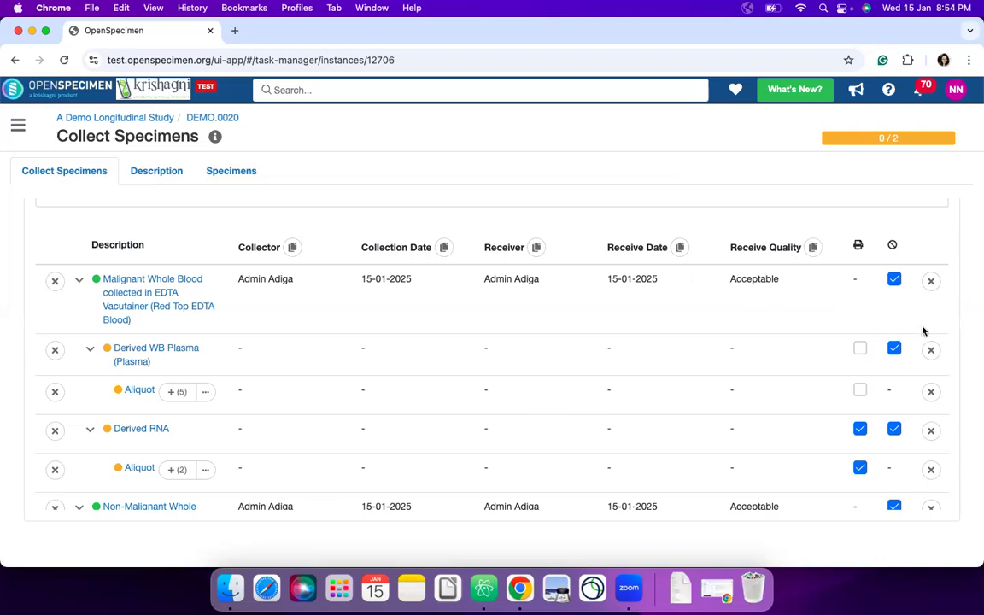
scroll(576, 370, left, 3)
scroll(576, 370, left, 5)
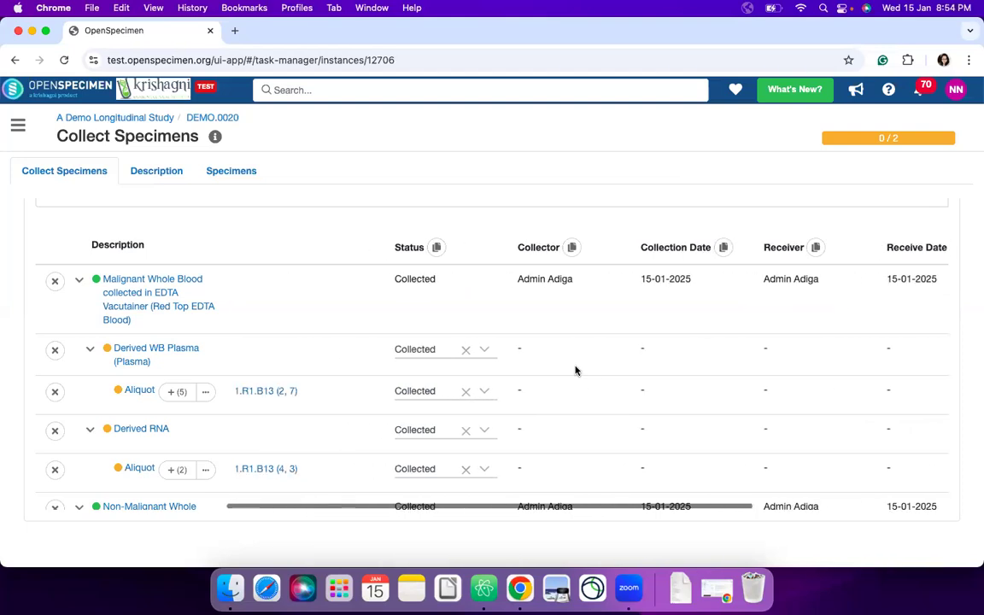
scroll(423, 373, left, 3)
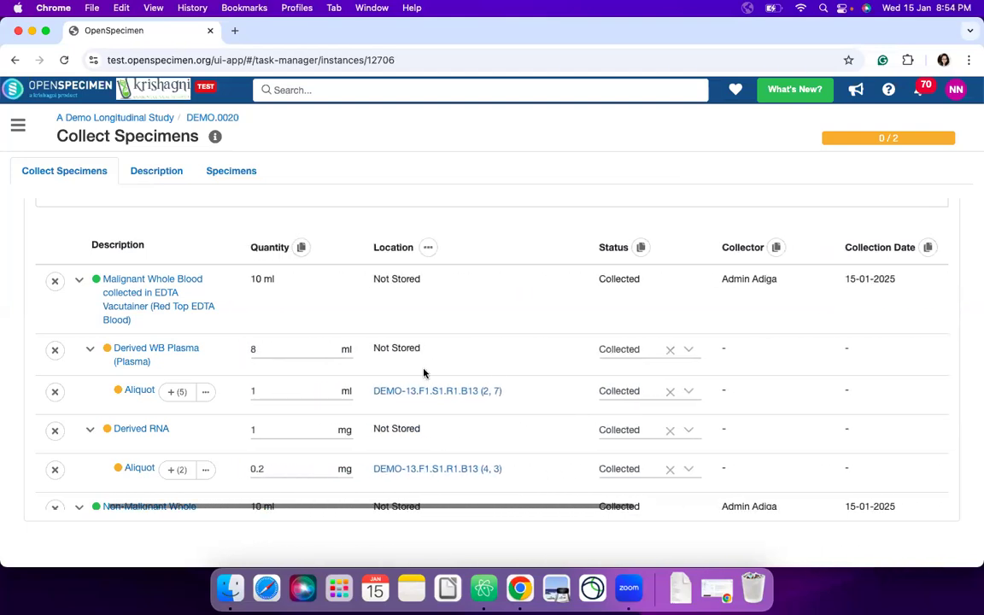
- Expand the five plasma aliquots, set the last one's quantity to 0.8 ml, and submit the pending specimens as collected
scroll(424, 374, down, 2)
click(179, 332)
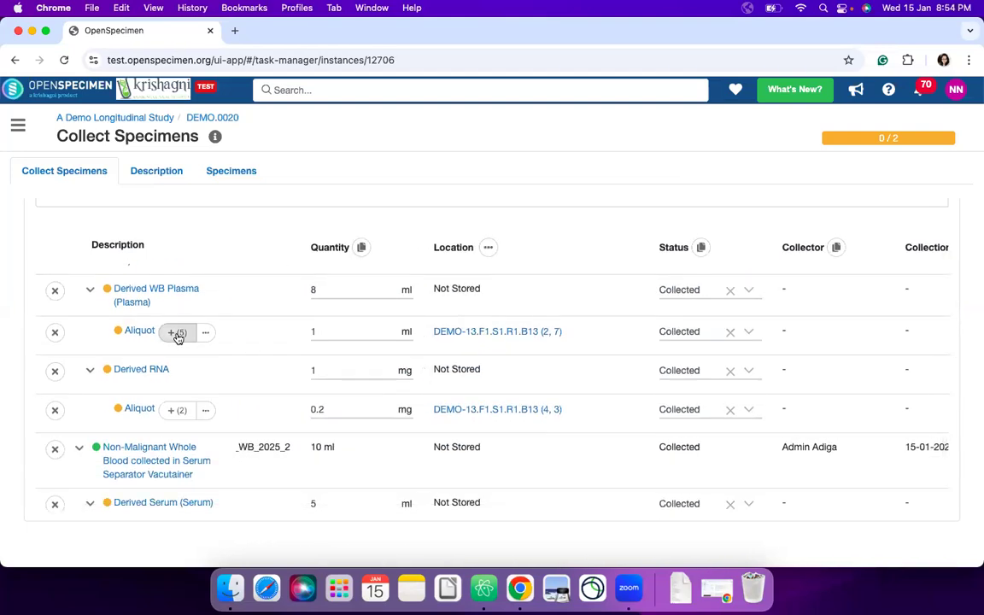
scroll(325, 392, down, 2)
click(334, 446)
key(BackSpace)
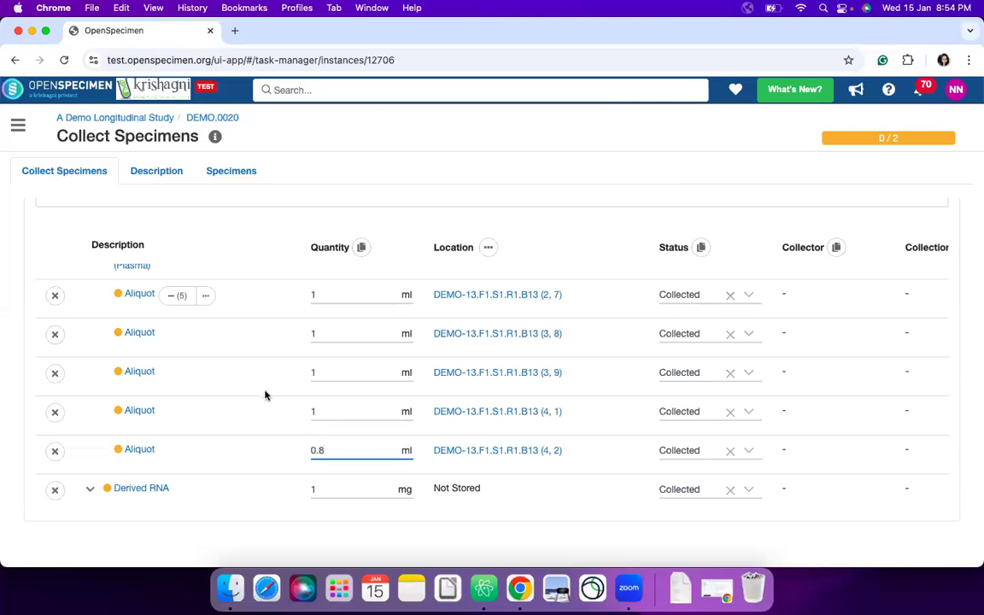
scroll(357, 404, down, 5)
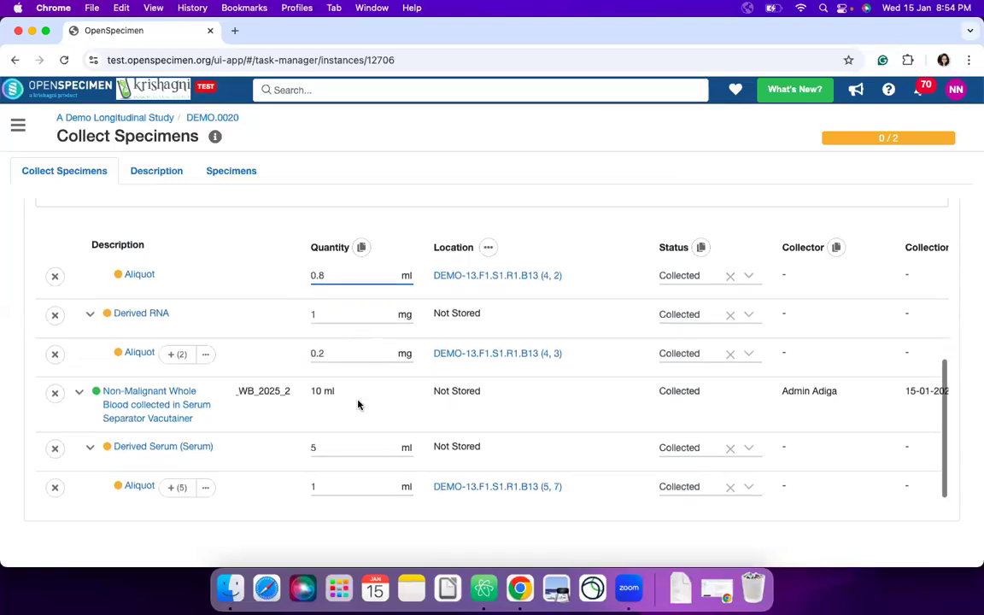
scroll(266, 427, down, 1)
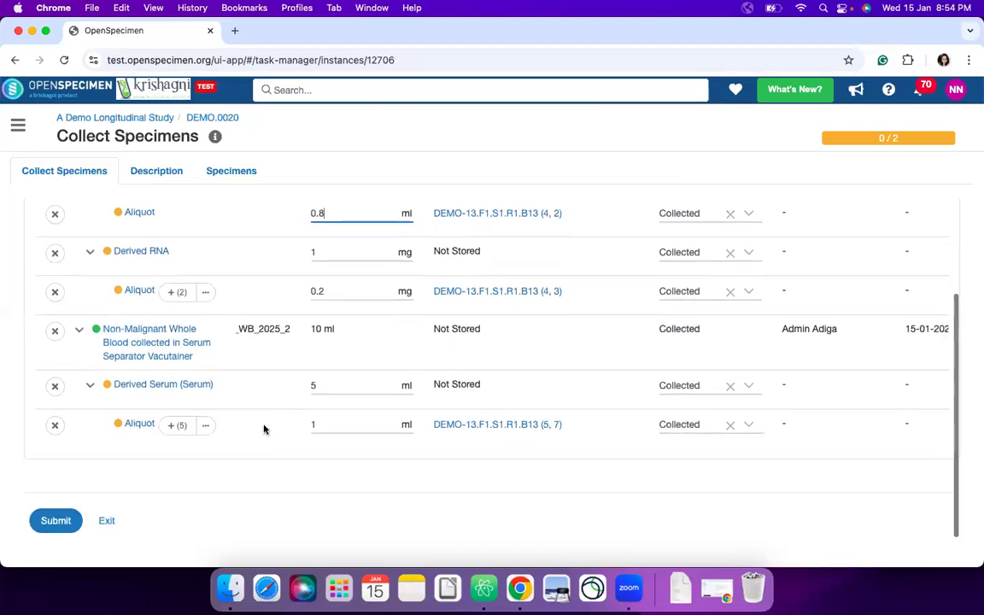
click(57, 522)
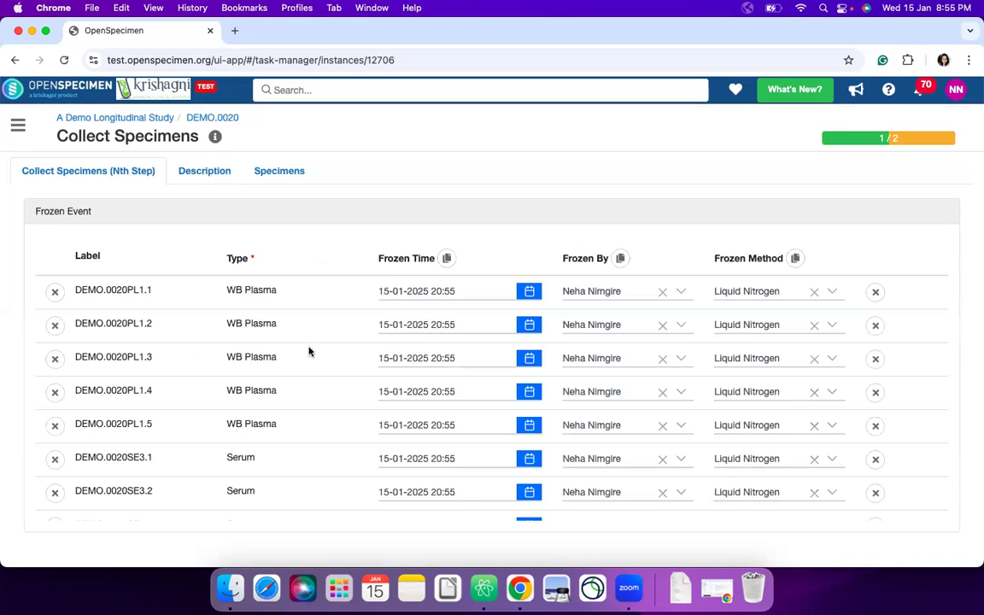
- Enter absorbance 1 at 260 and 2 at 280 for the first RNA aliquot and copy both values to the other
scroll(309, 350, down, 5)
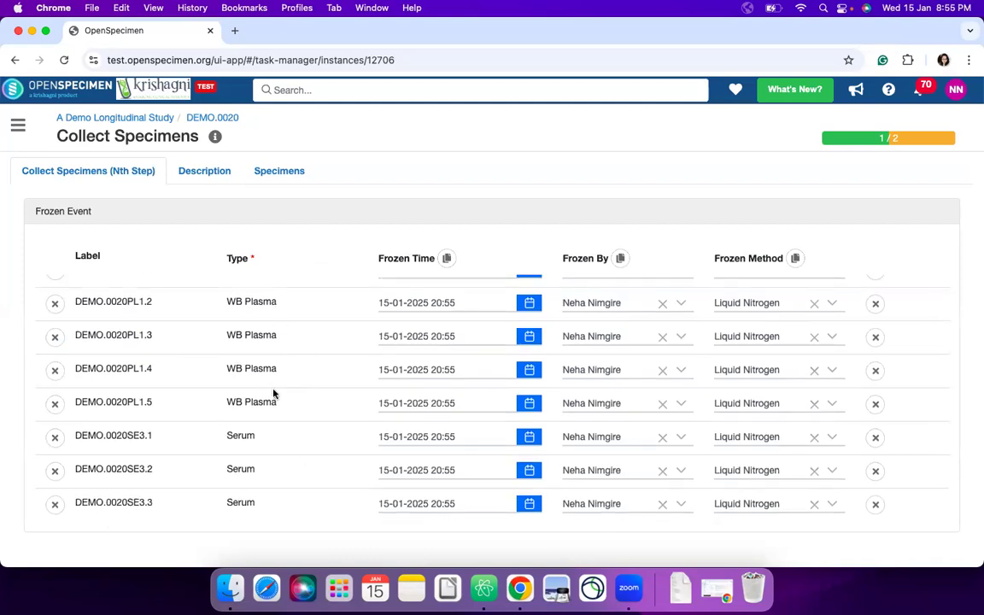
scroll(273, 394, down, 4)
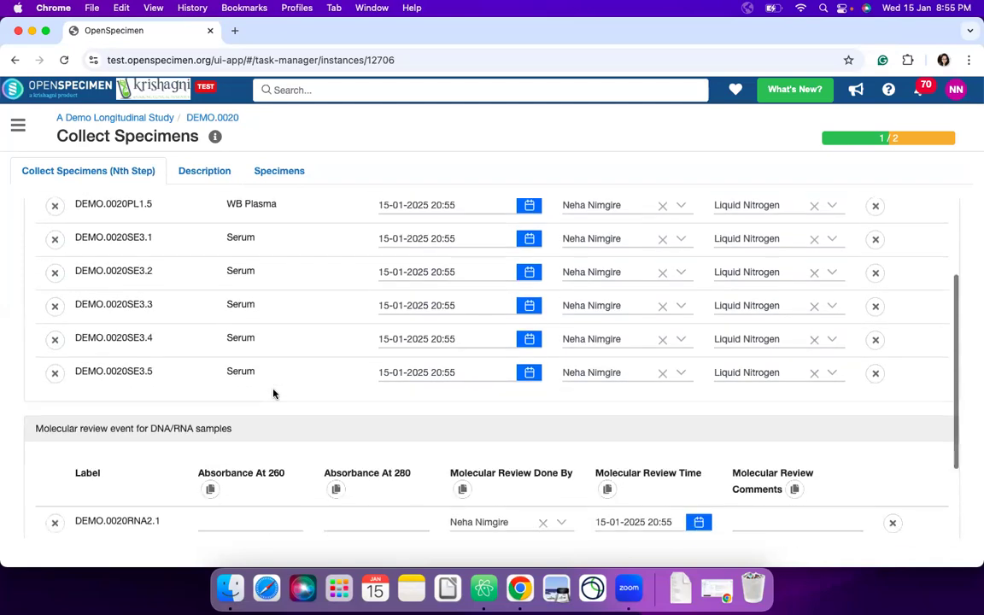
scroll(175, 364, down, 2)
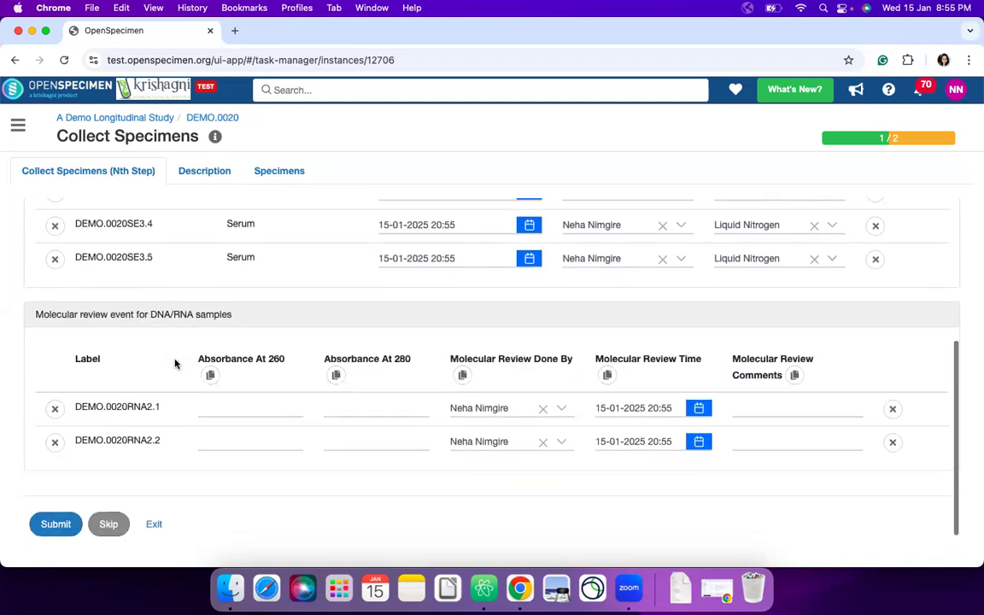
click(229, 396)
text(1)
click(354, 409)
text(2)
click(210, 372)
click(335, 373)
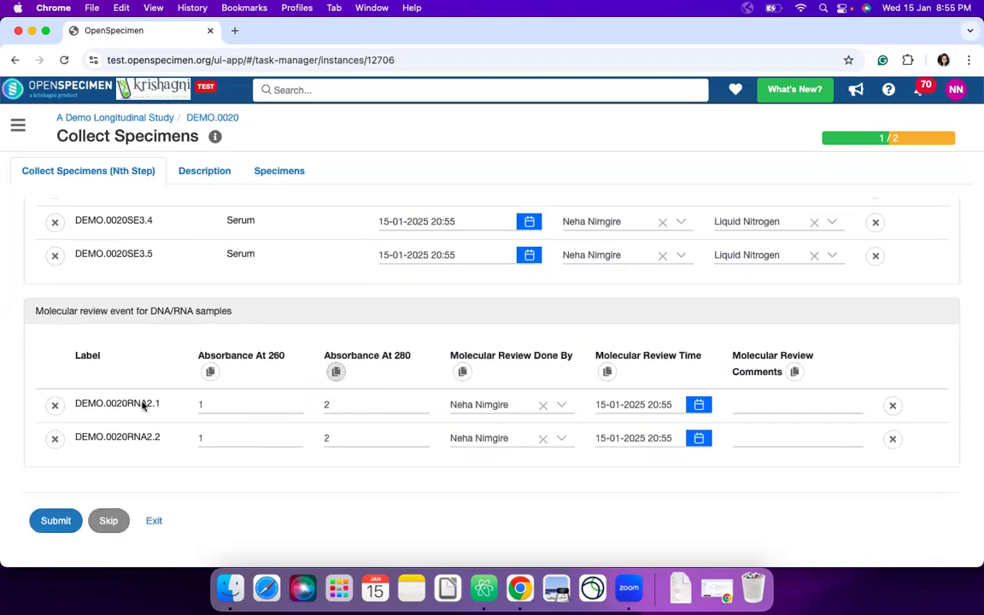
- Review the frozen event entries of the plasma and serum aliquots and submit the frozen and molecular review events
scroll(362, 299, up, 10)
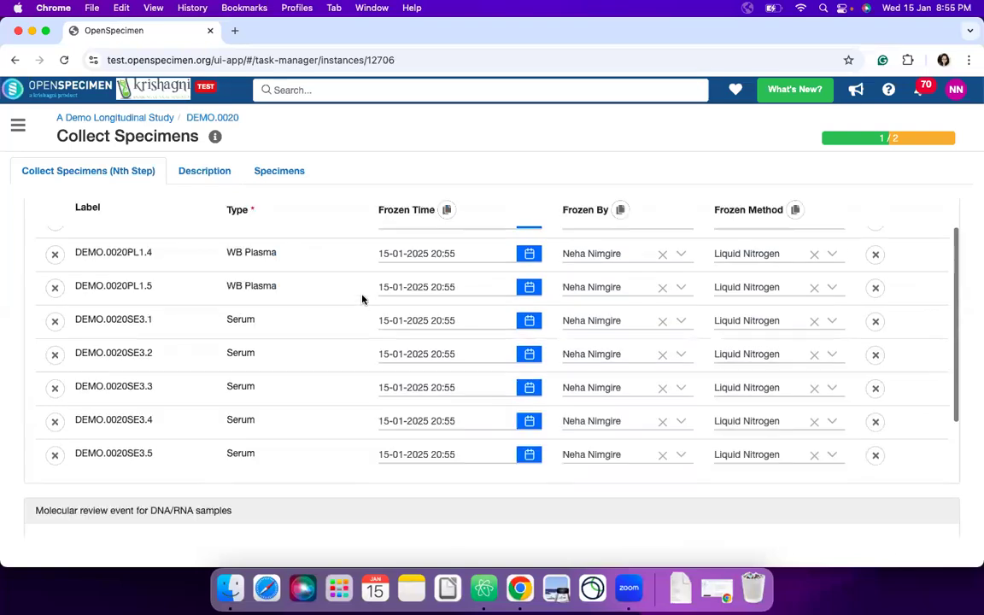
scroll(342, 399, down, 10)
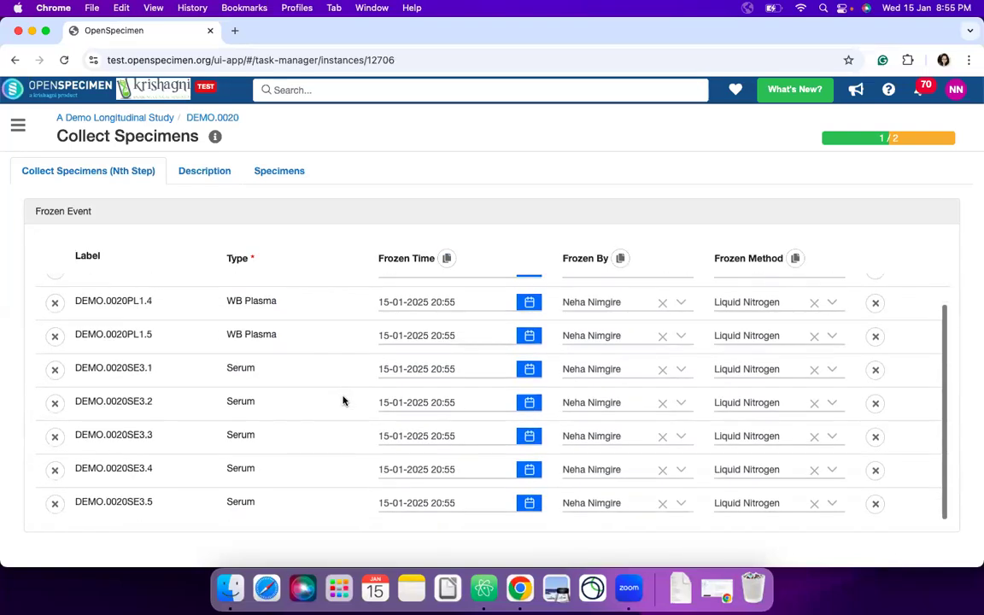
click(62, 527)
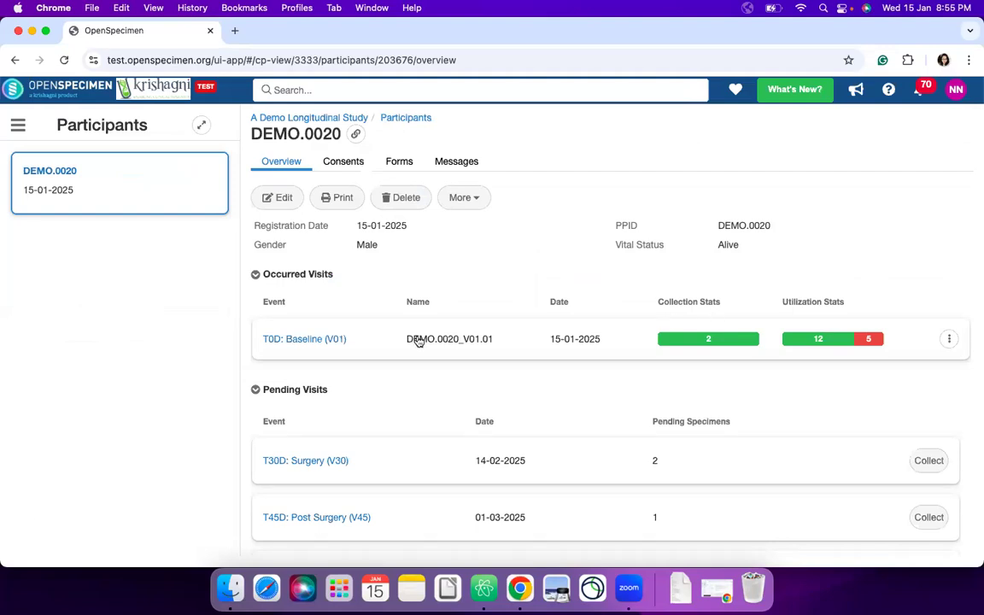
- Open the T0D: Baseline (V01) visit and start adding an unplanned specimen
click(948, 339)
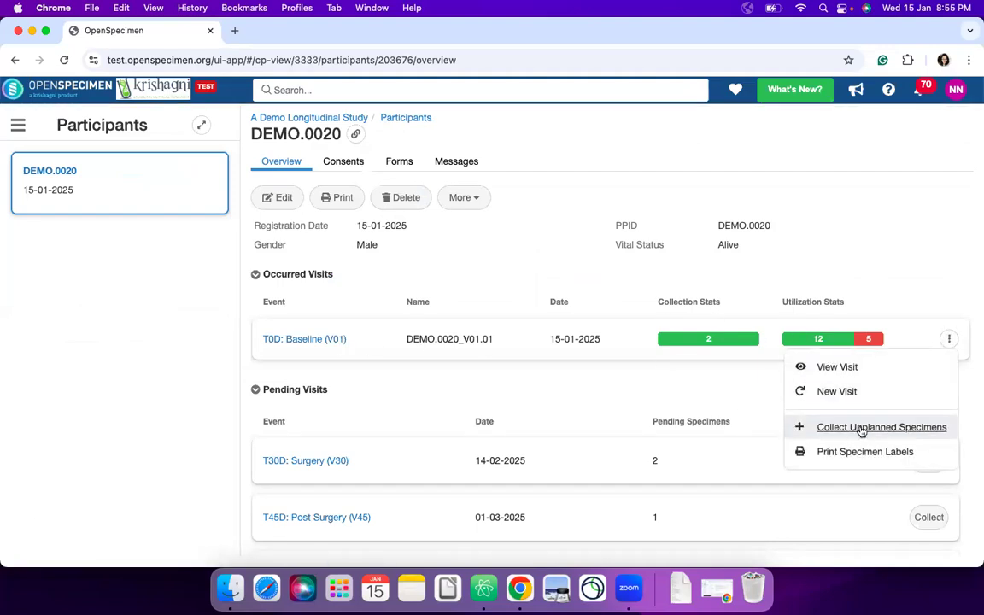
click(316, 345)
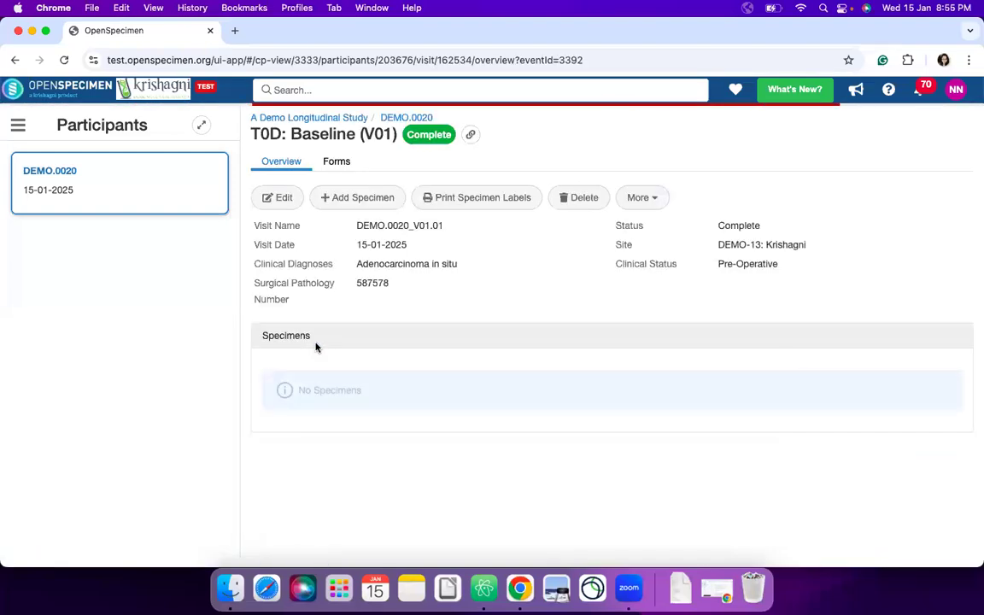
click(356, 203)
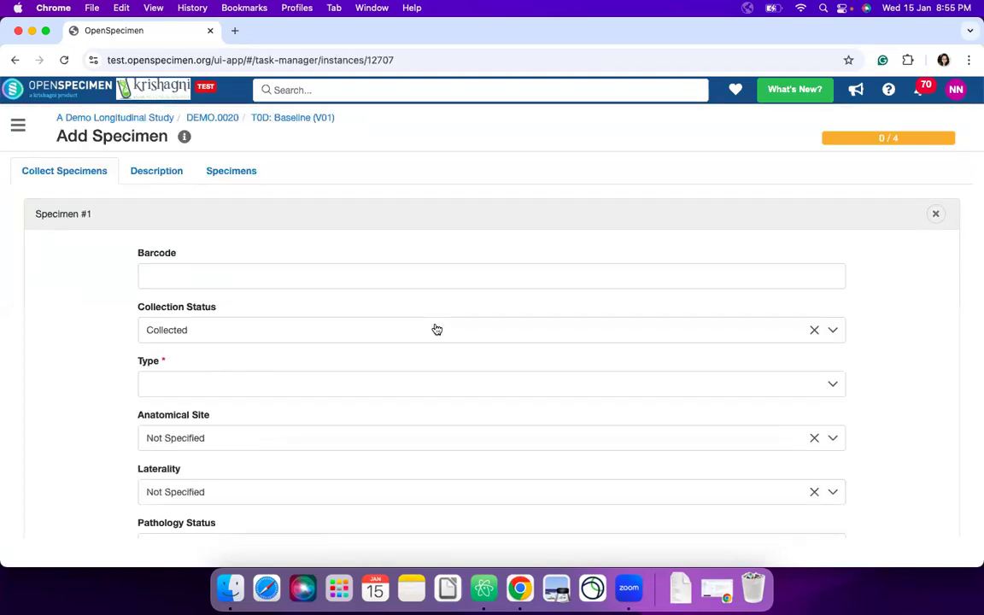
- Set the new specimen's type to Urine and its initial quantity to 10 ml
scroll(435, 331, down, 1)
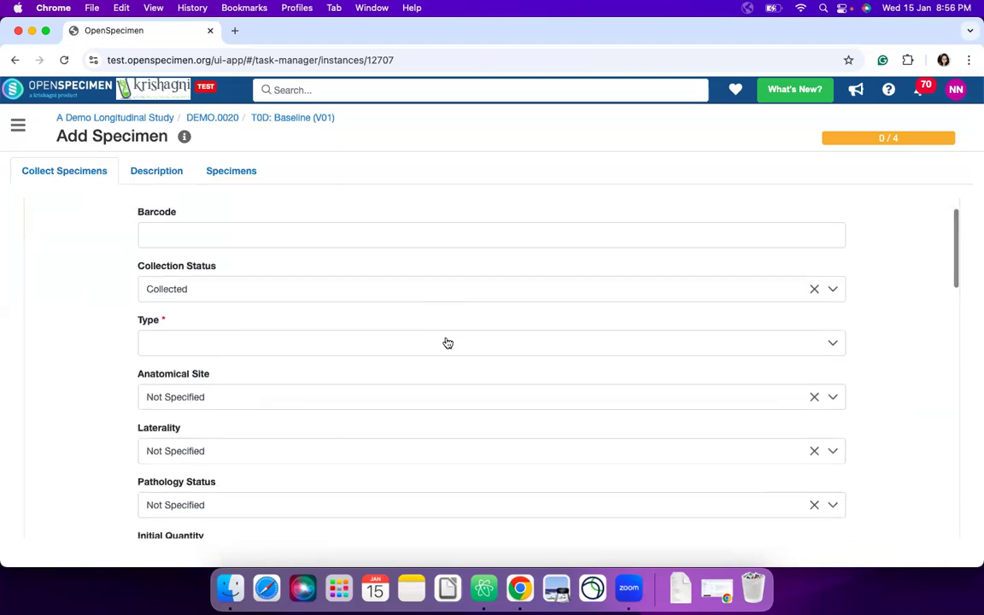
click(448, 343)
click(385, 376)
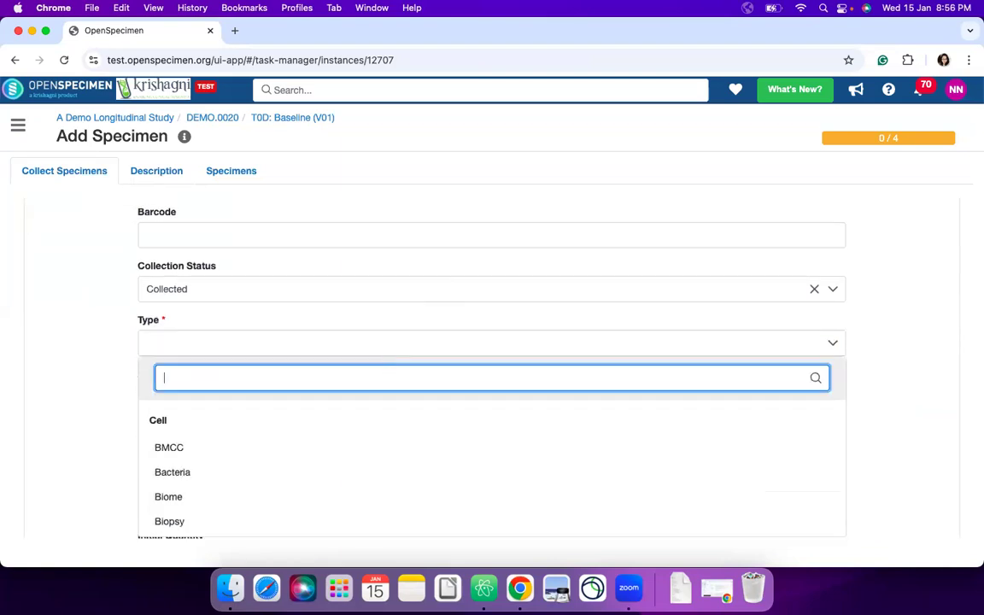
text(Un)
key(BackSpace)
text(rine)
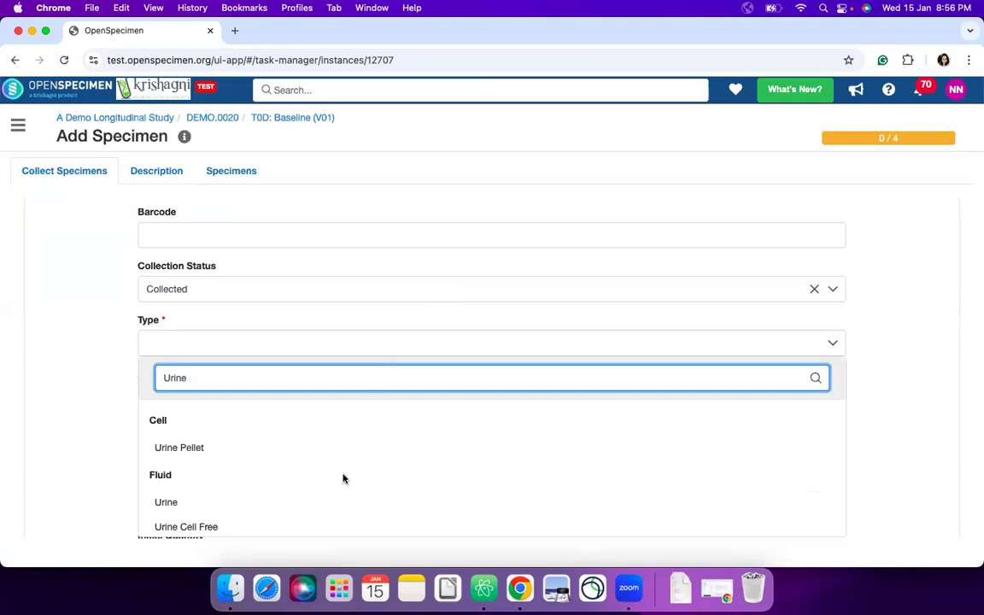
click(227, 509)
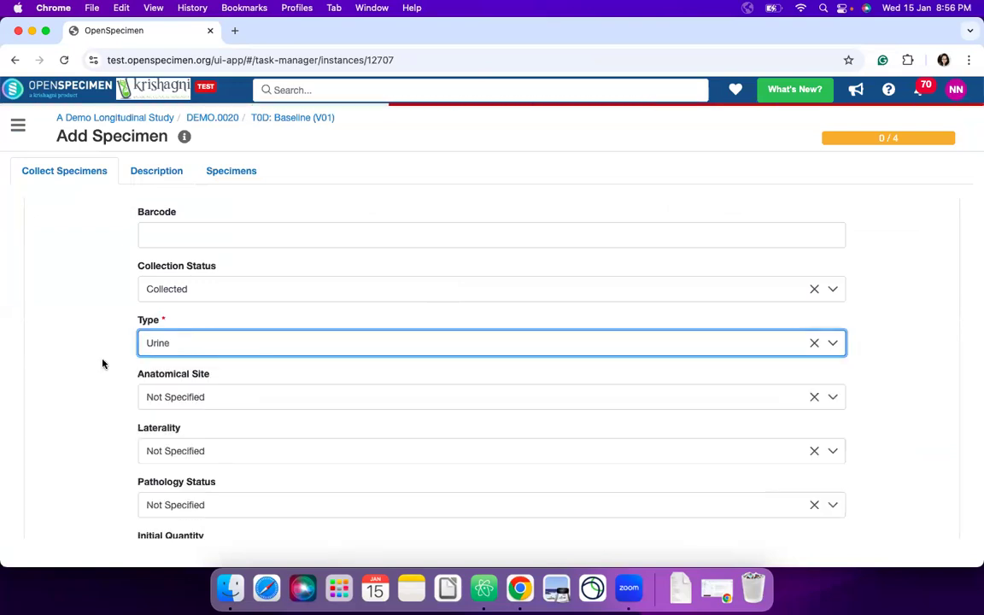
scroll(101, 365, down, 5)
click(171, 369)
text(10)
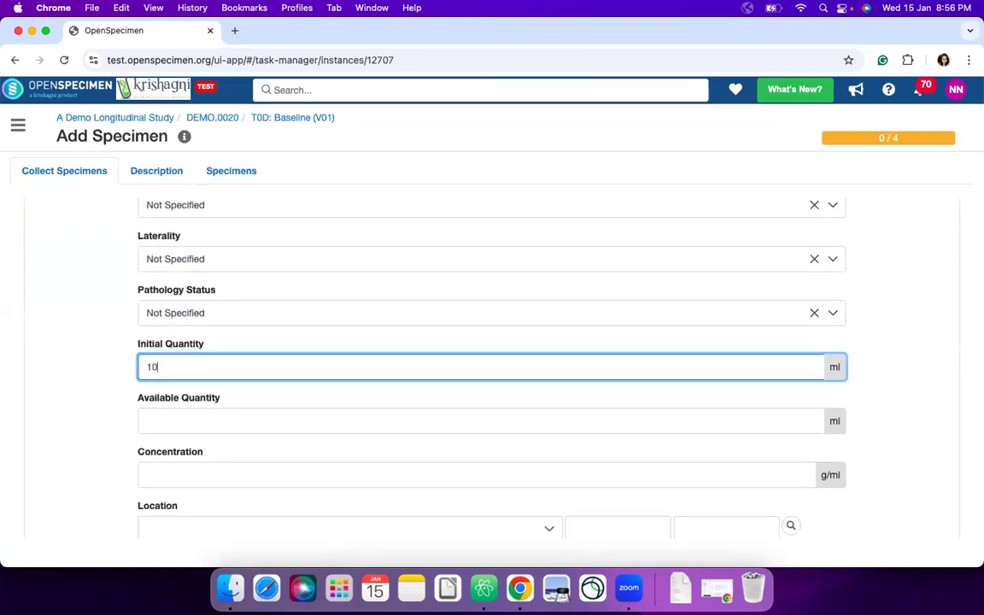
- Set the count of specimens to 2, enable aliquot creation, and submit the urine specimens
scroll(132, 418, down, 5)
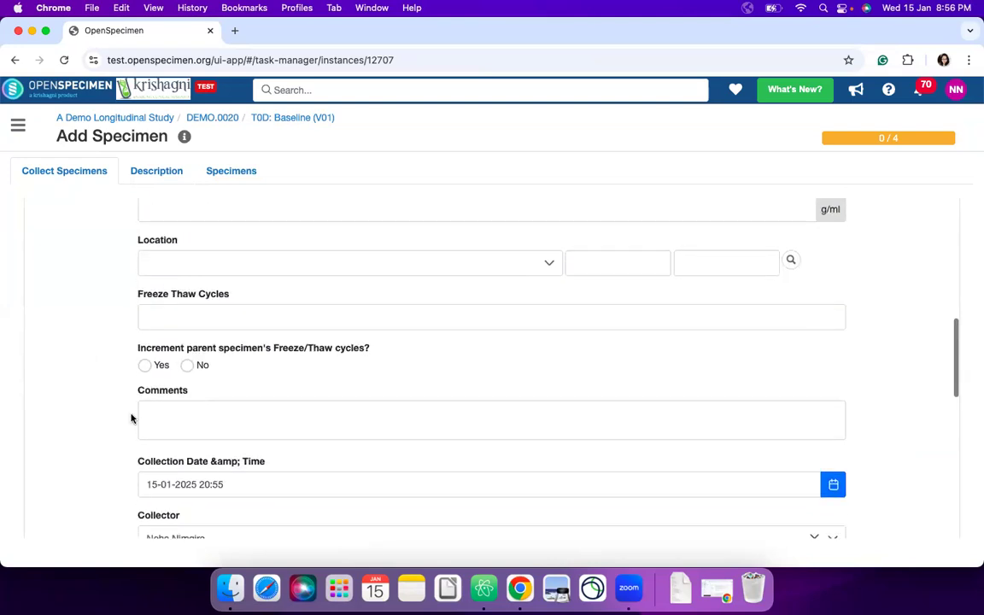
scroll(132, 417, down, 8)
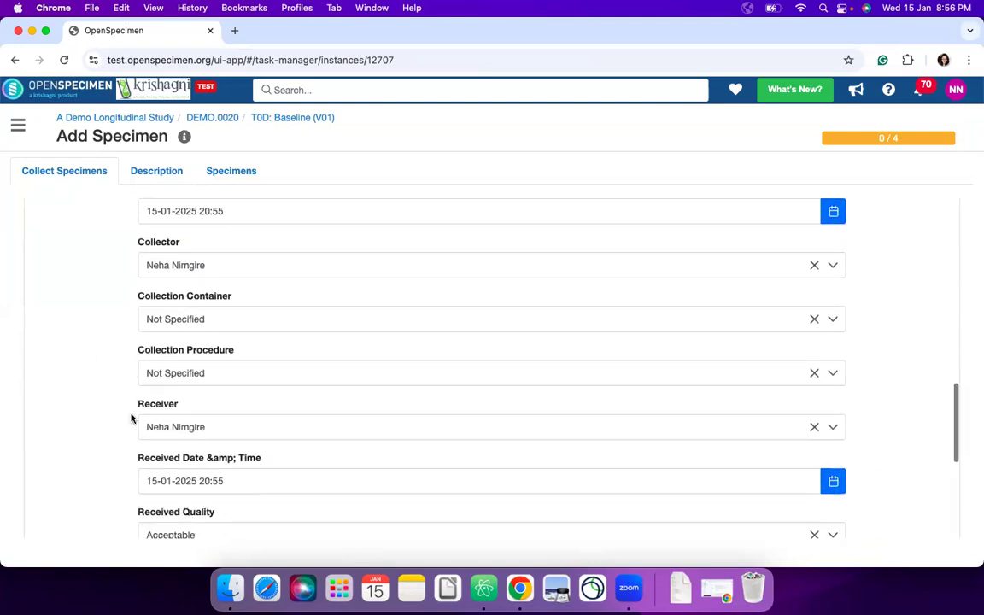
scroll(132, 418, down, 5)
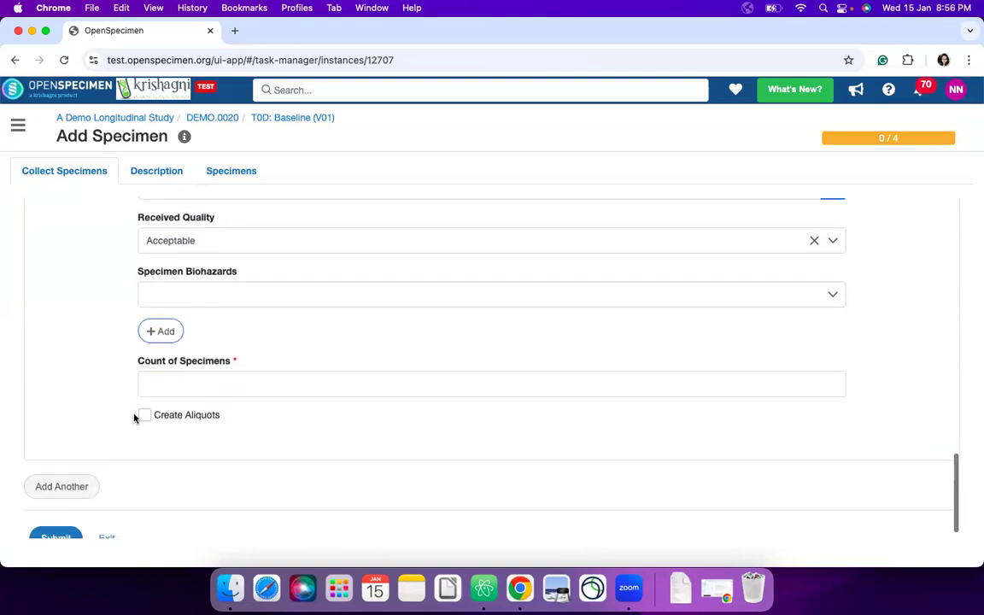
click(189, 389)
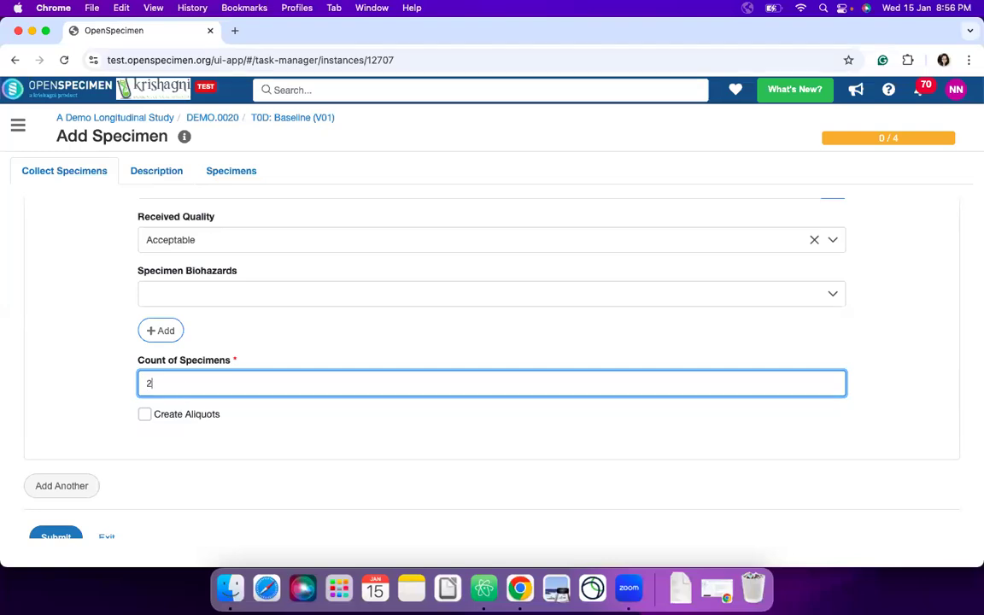
click(145, 416)
scroll(217, 433, down, 1)
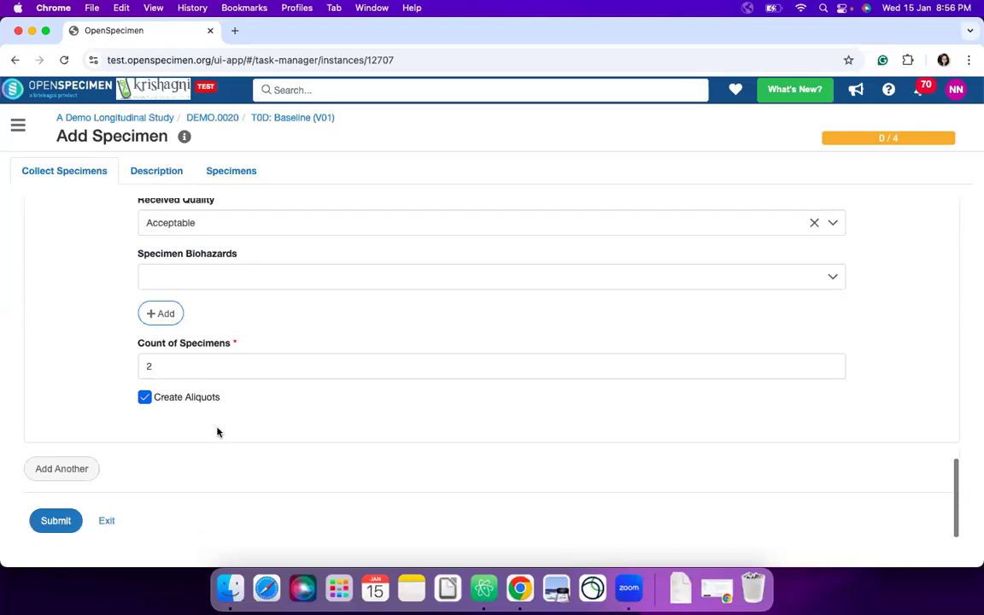
click(51, 522)
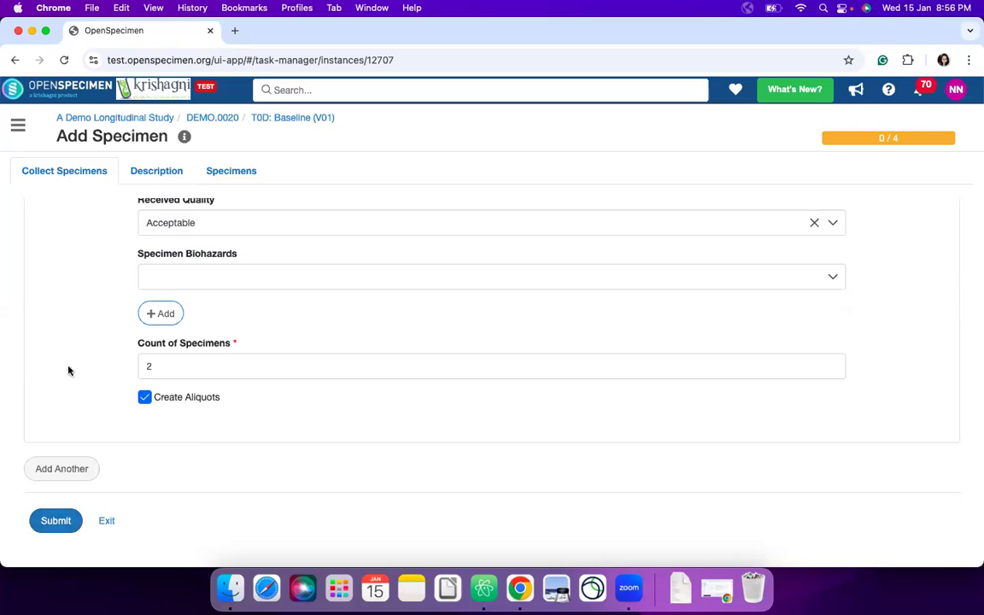
click(57, 521)
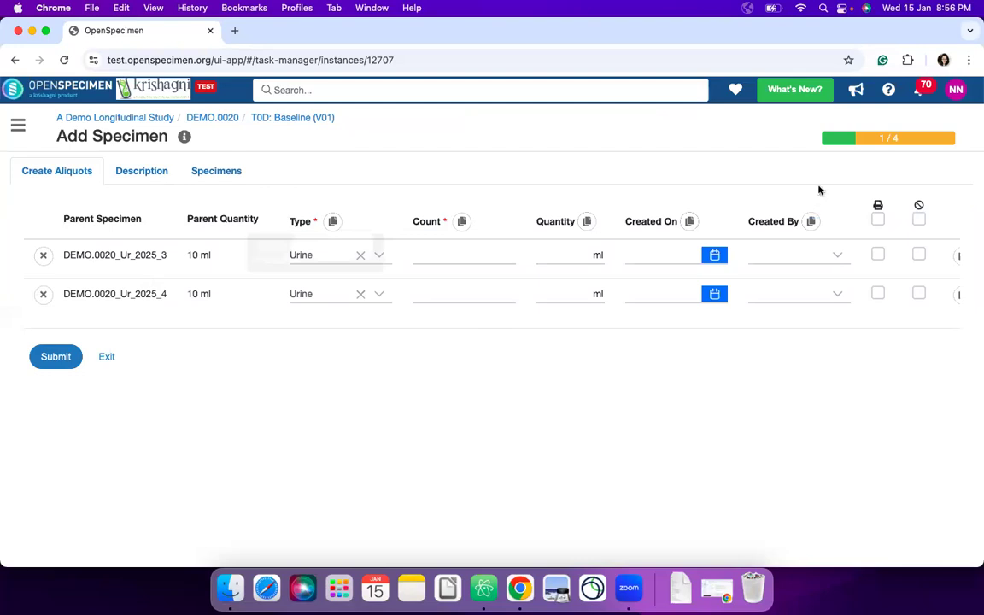
- Set the aliquot count to 4 for the first urine parent specimen and 2 for the second
click(878, 142)
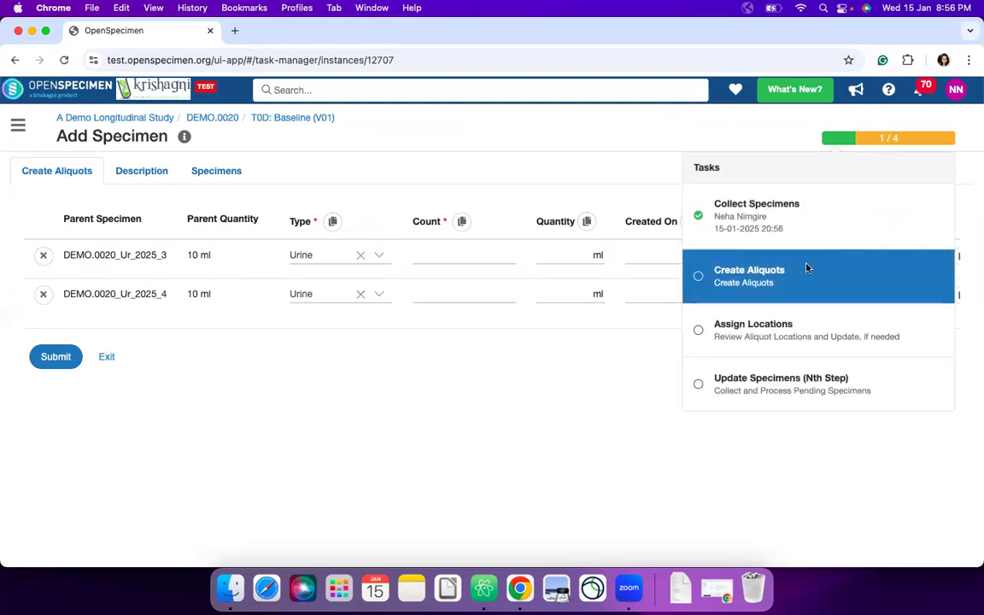
click(489, 255)
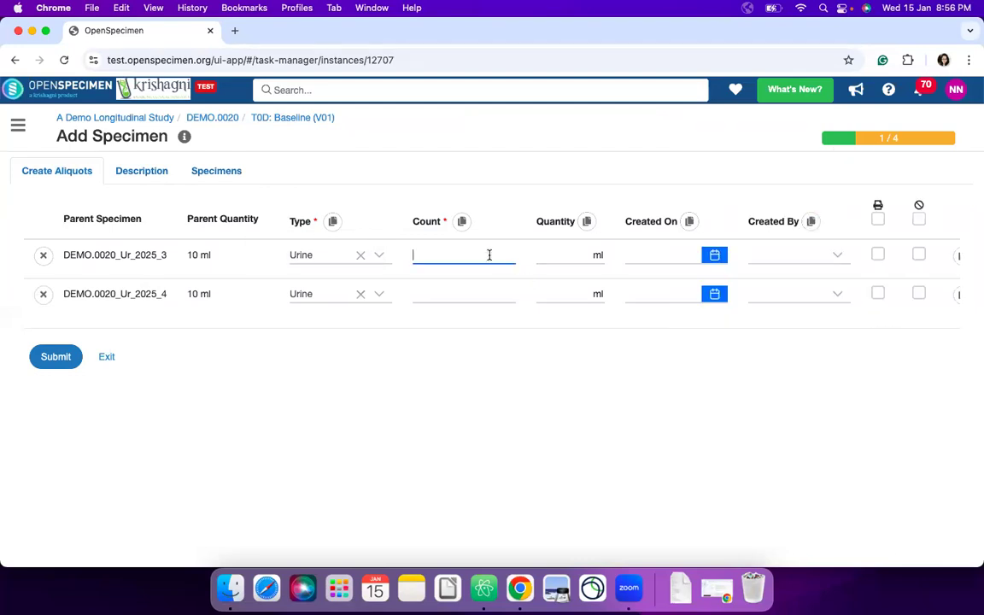
text(4)
click(471, 292)
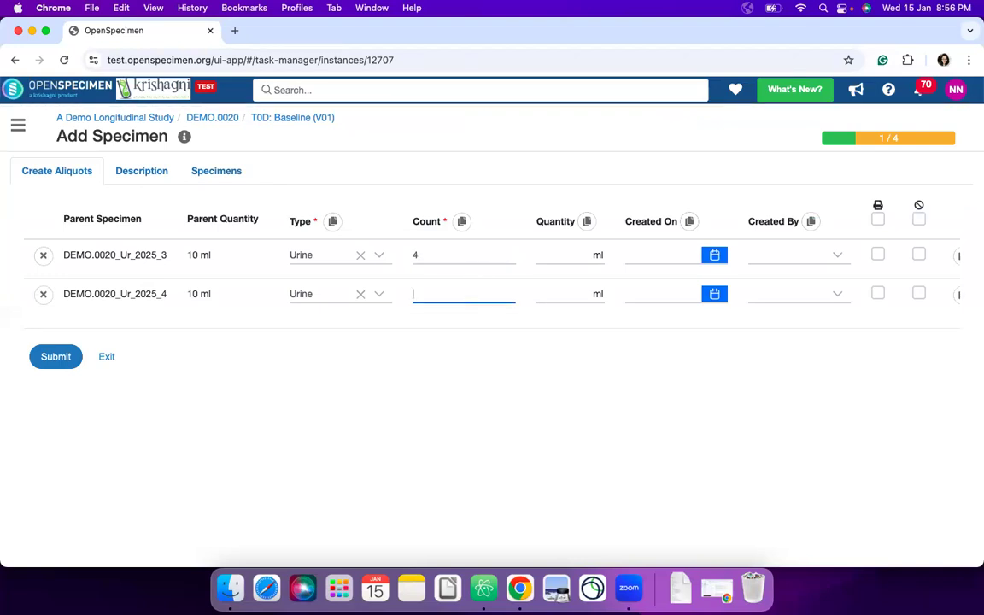
- Mark both urine parent specimens for closing and submit the aliquots, leaving their quantities blank
click(572, 254)
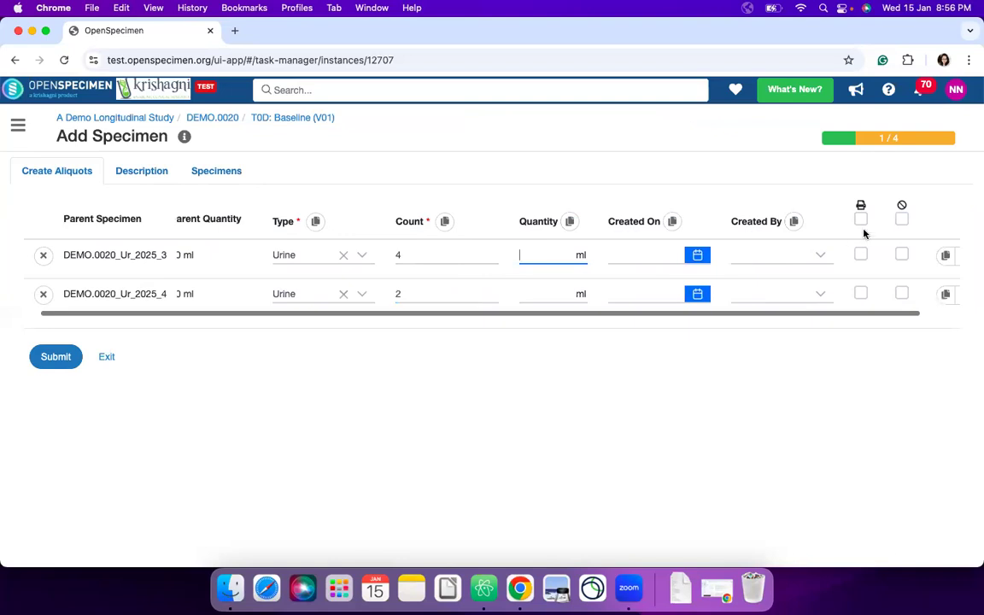
click(901, 219)
scroll(584, 252, left, 2)
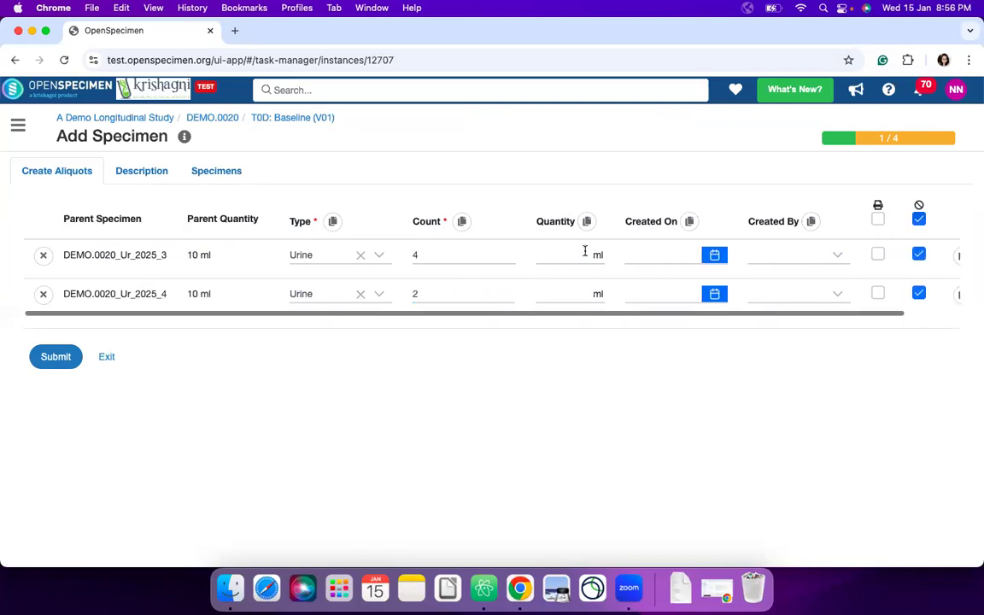
click(55, 357)
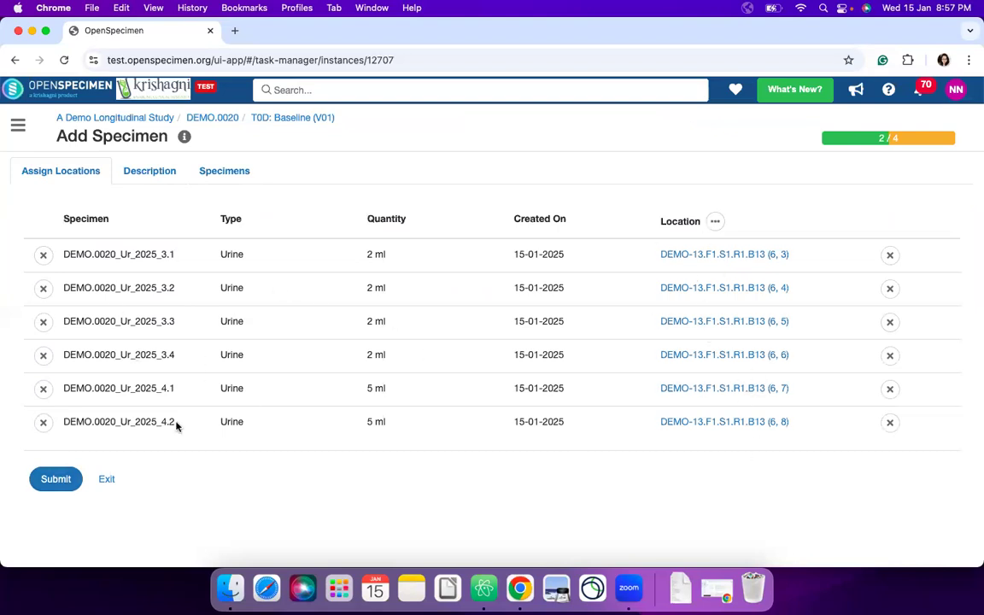
- Switch the aliquot locations to manual allocation, assign container KB-01.-20F492.S1.R2.B8 to aliquot DEMO.0020_Ur_2025_4.2, and submit the locations
click(713, 221)
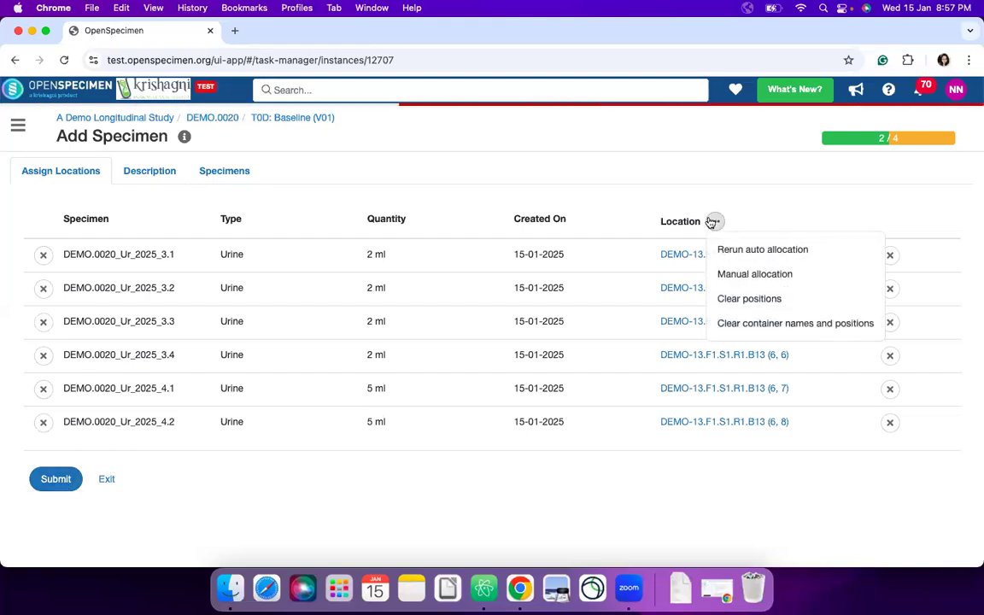
click(748, 275)
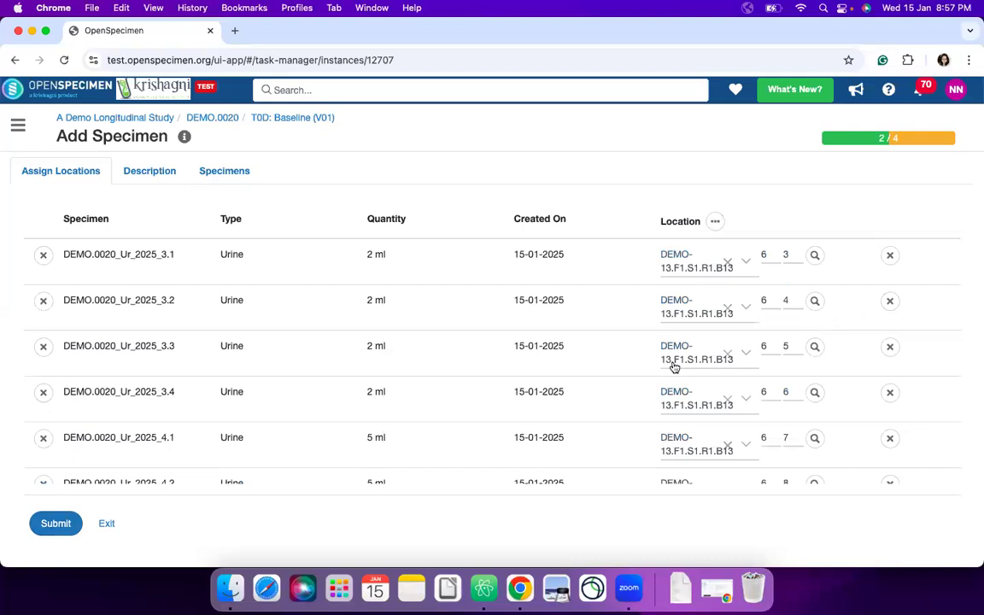
scroll(700, 333, down, 1)
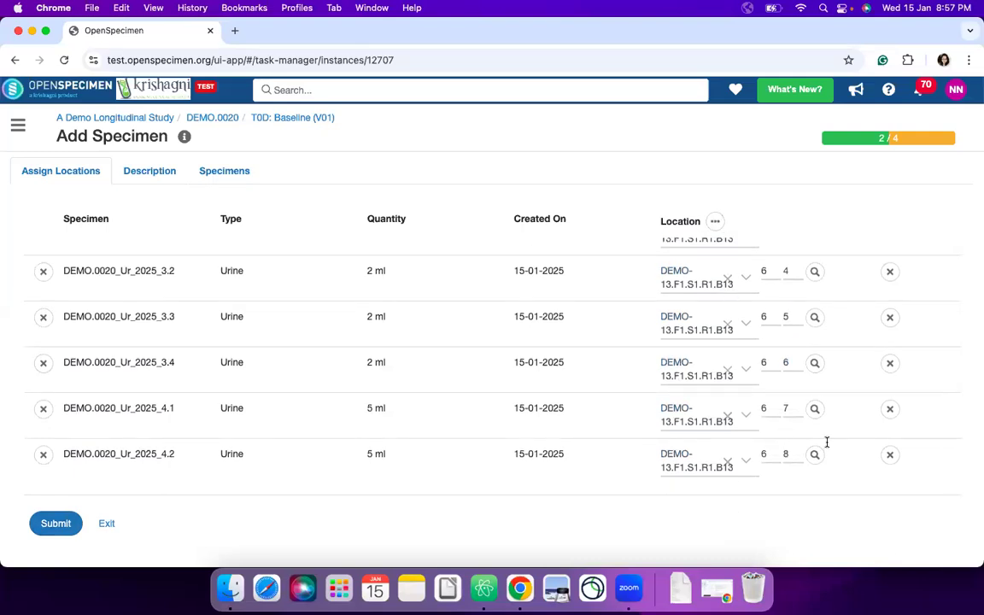
click(729, 460)
click(718, 466)
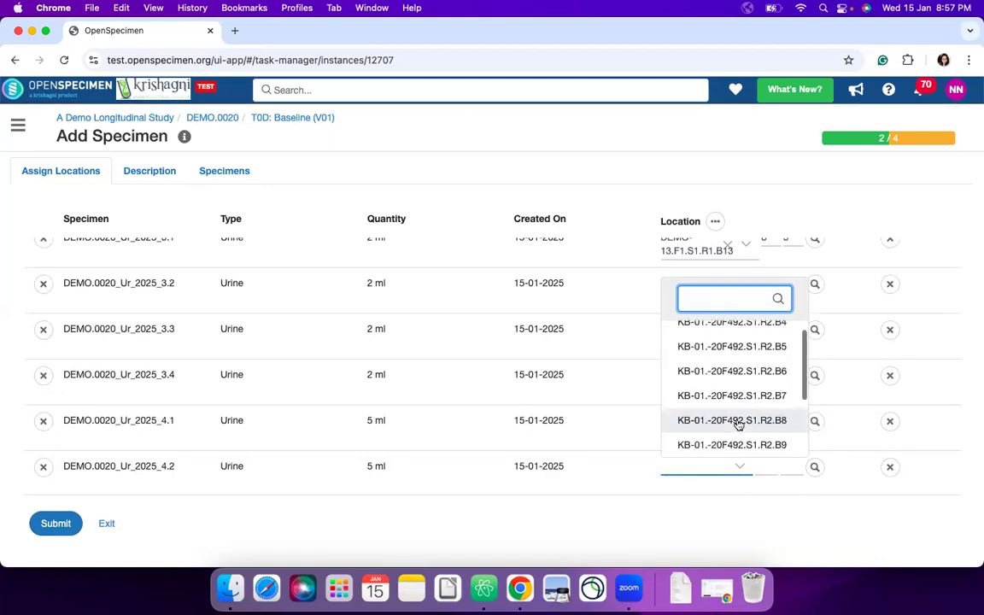
click(738, 420)
click(65, 525)
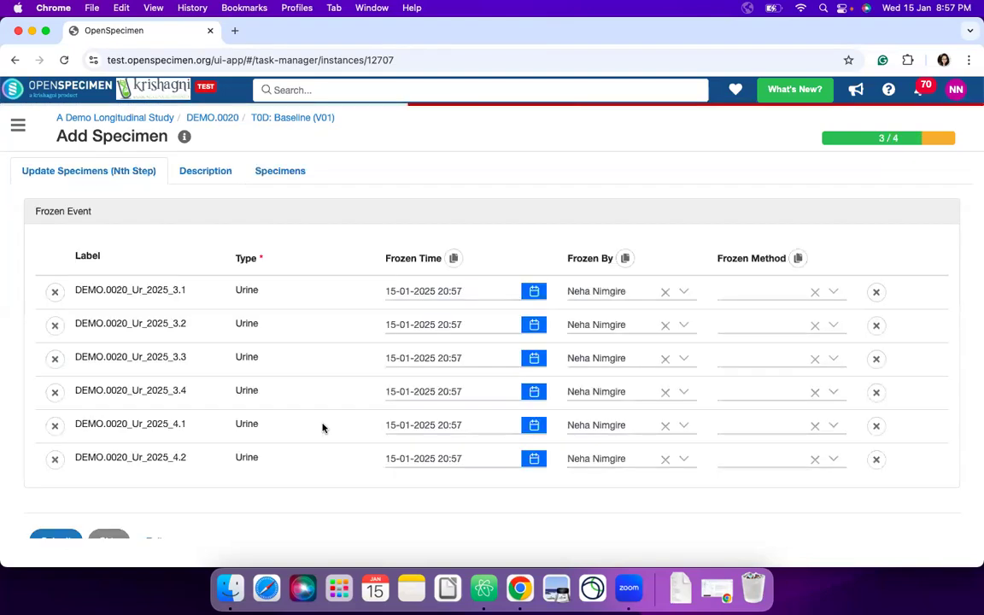
- Review the urine aliquots' frozen event entries and skip the Update Specimens (Nth Step) task with the reason "Not storing the specimens immediately"
scroll(310, 388, down, 1)
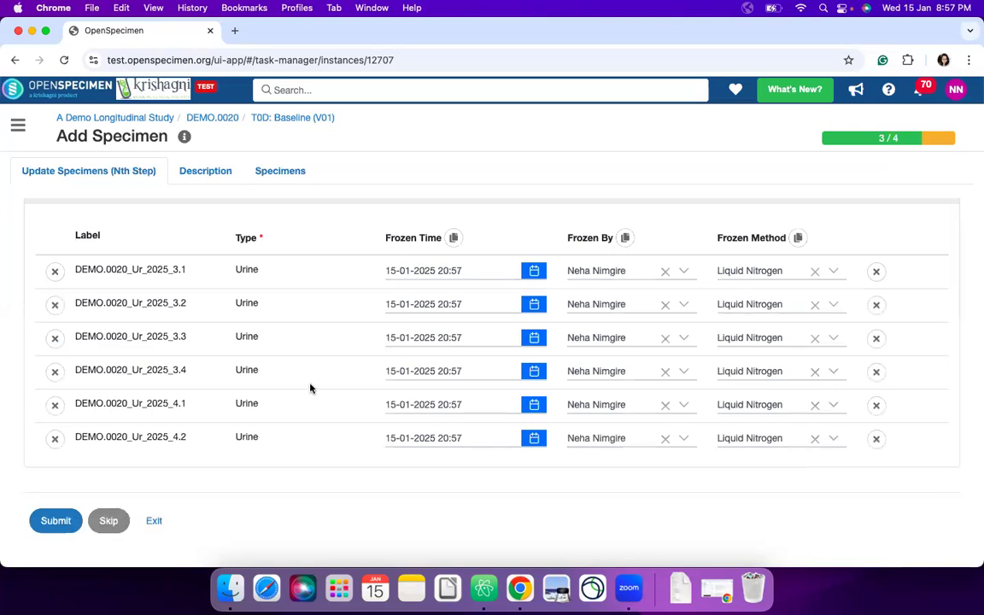
scroll(310, 387, up, 1)
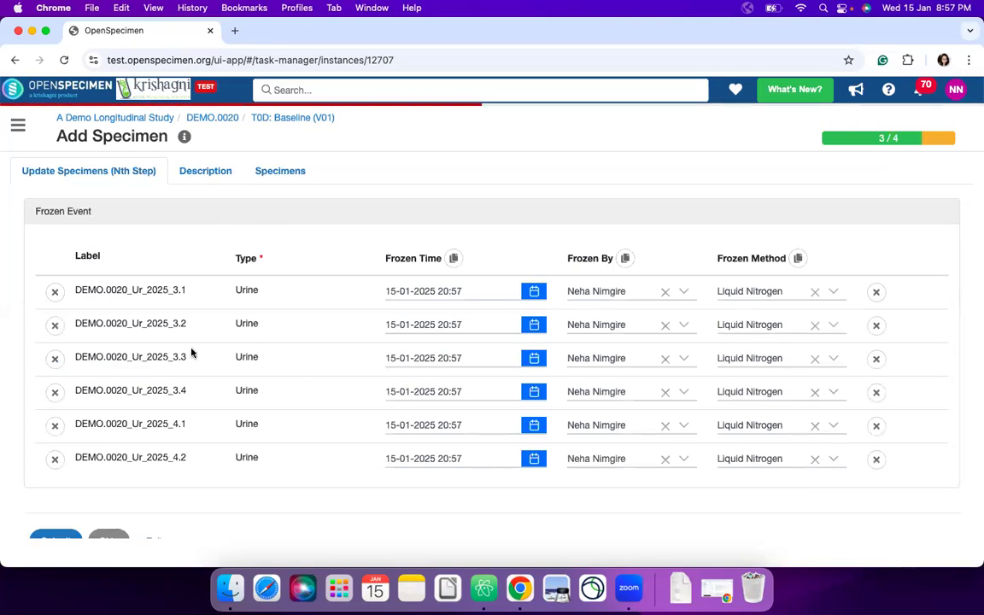
scroll(266, 360, down, 1)
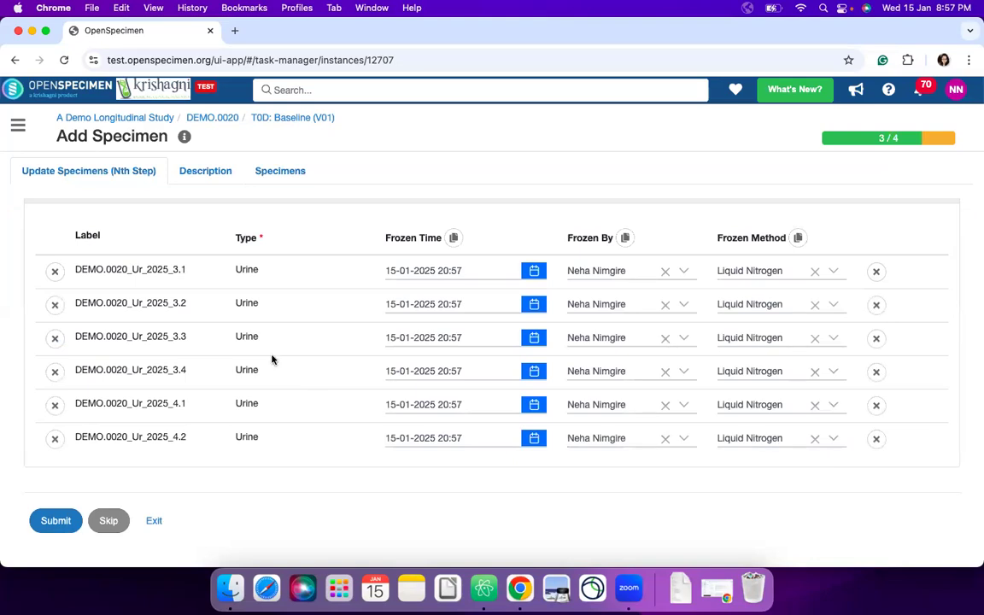
scroll(310, 347, up, 1)
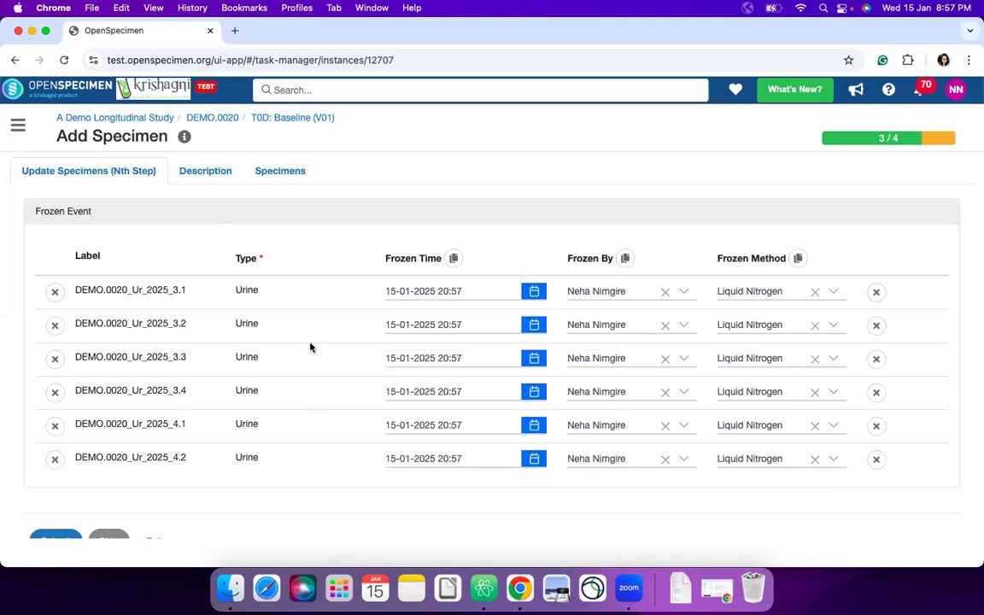
scroll(310, 347, down, 1)
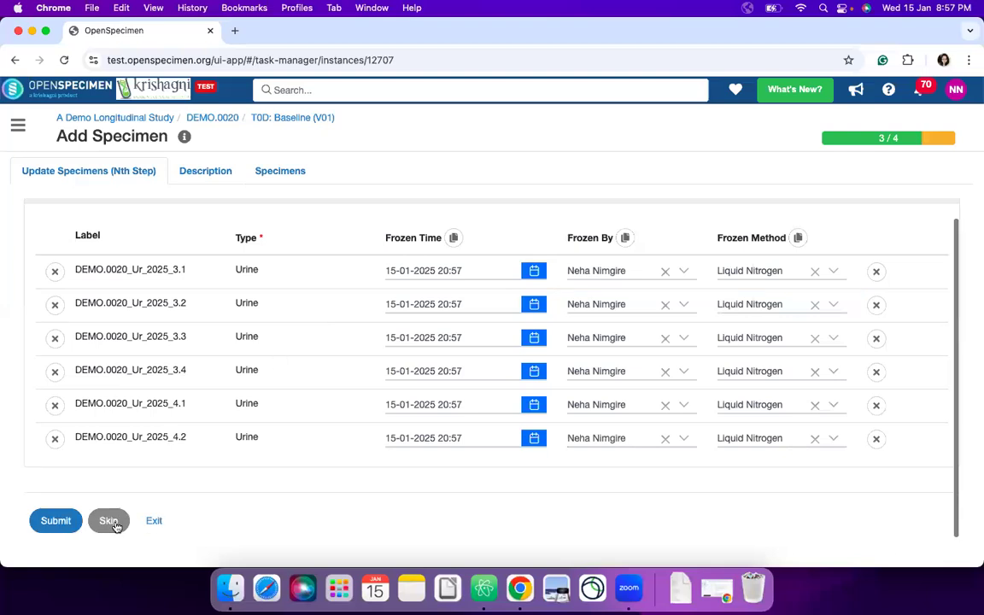
click(108, 521)
click(702, 170)
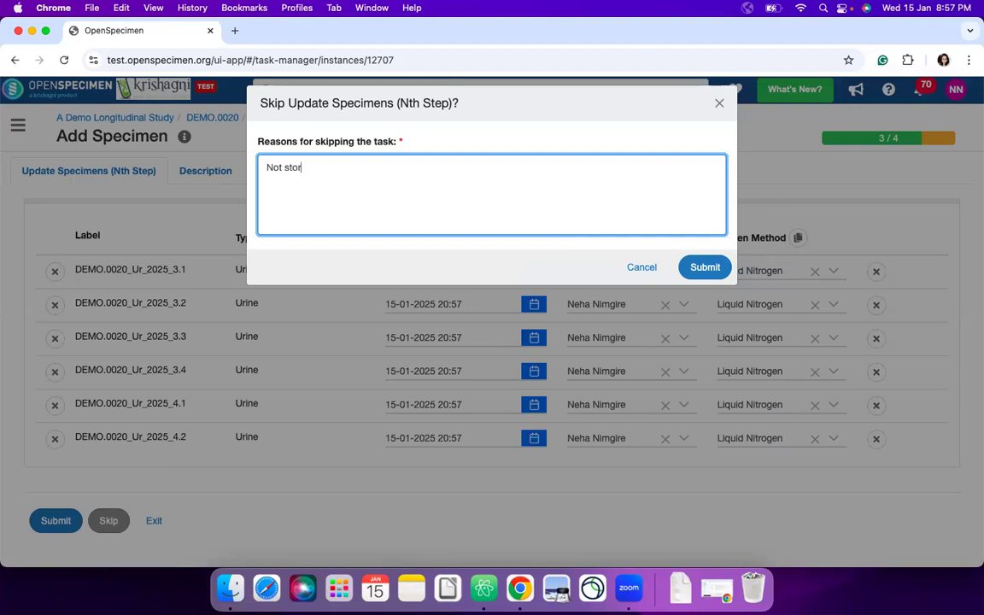
text(ing the specimens immediately)
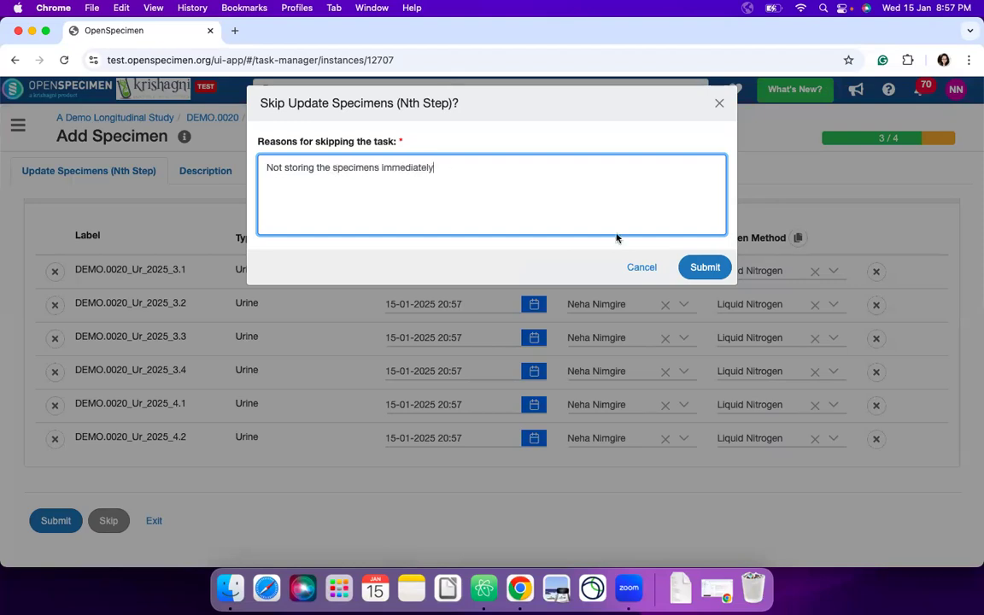
click(693, 267)
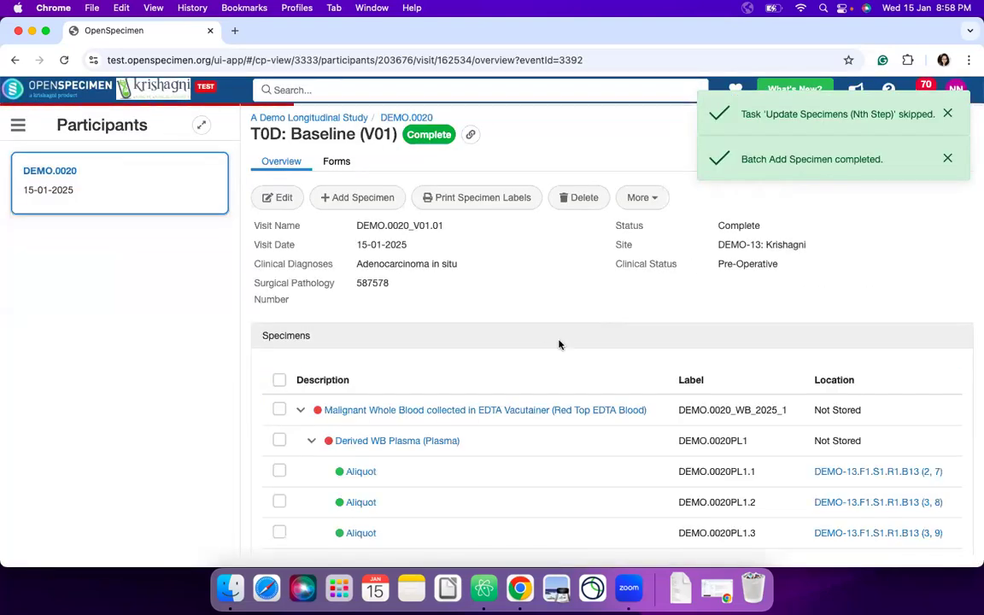
- Select the third and fourth aliquots of the first urine specimen in the visit's specimen list and view the actions available for them
scroll(535, 381, down, 10)
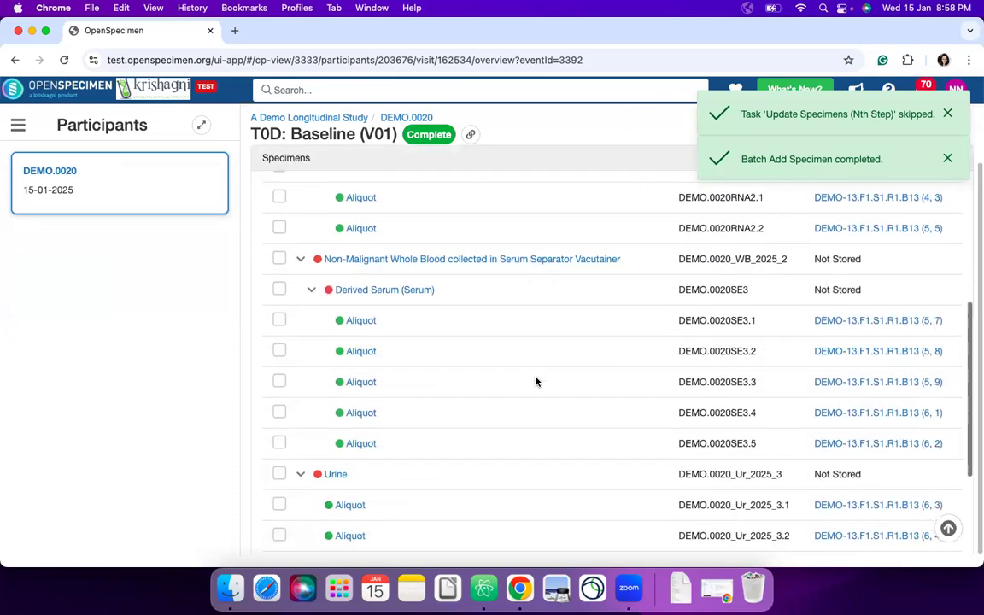
scroll(535, 381, down, 4)
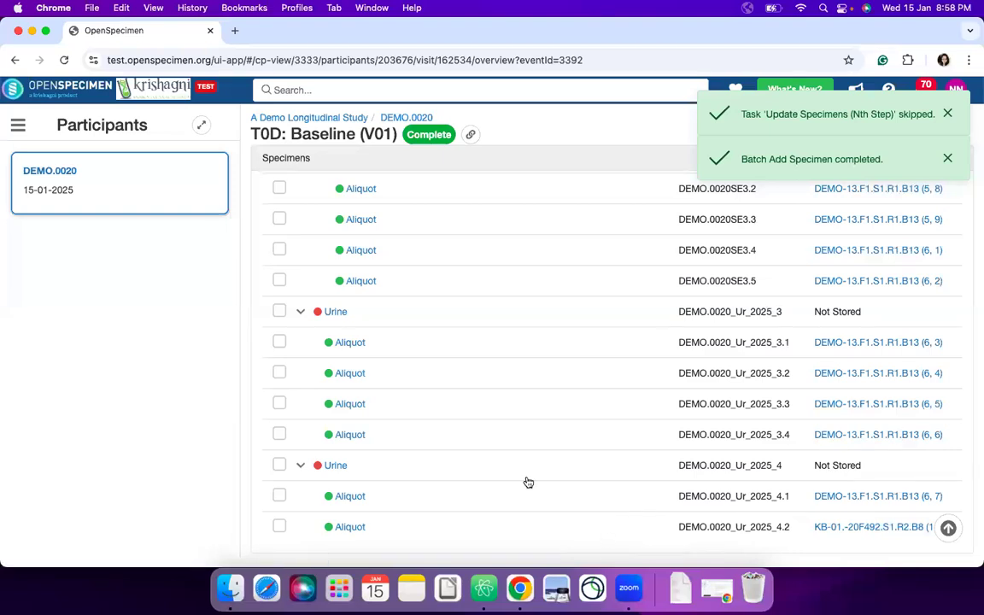
scroll(470, 466, up, 3)
scroll(472, 467, down, 2)
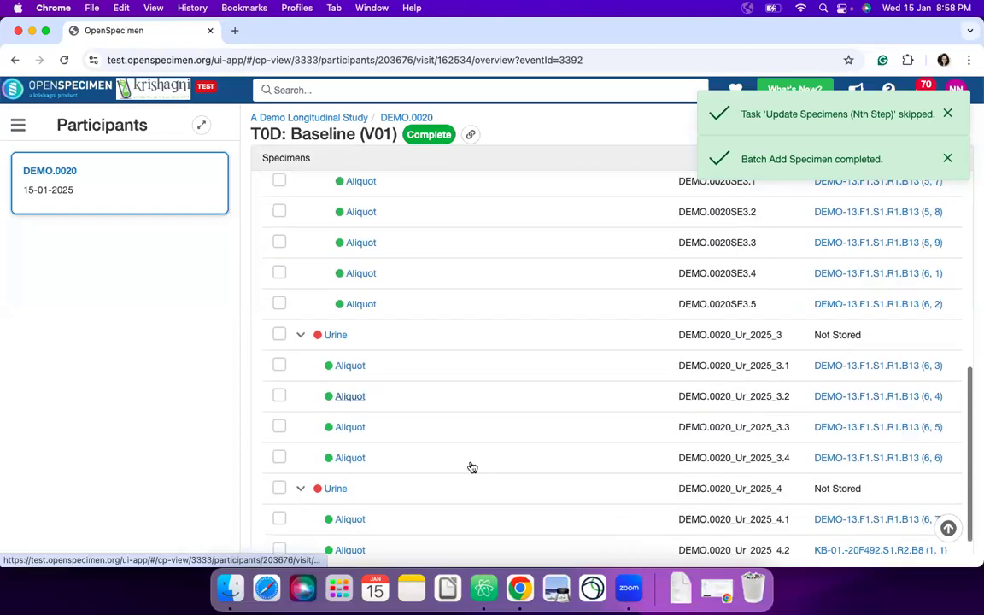
click(279, 459)
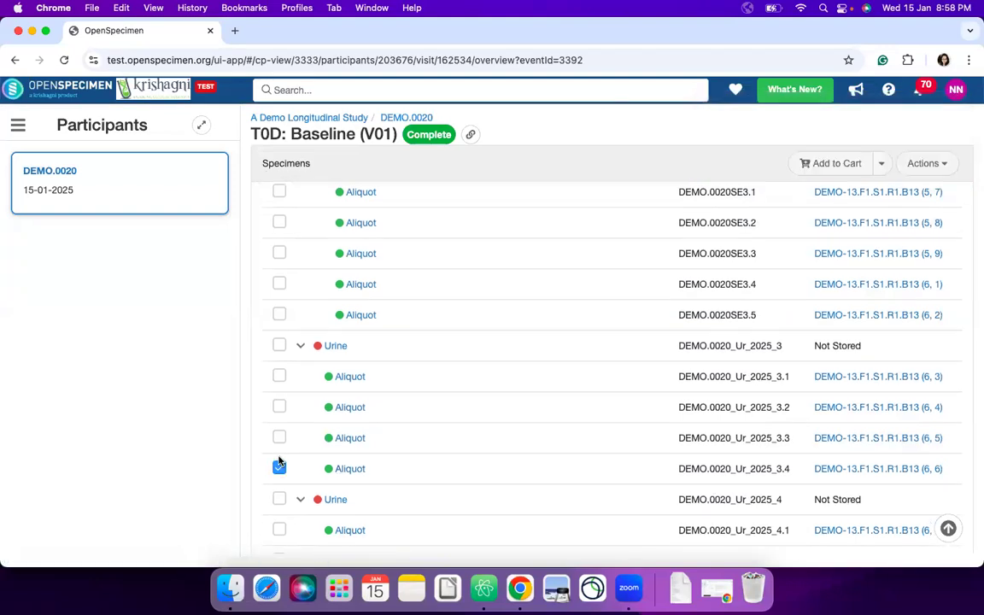
click(281, 441)
click(926, 162)
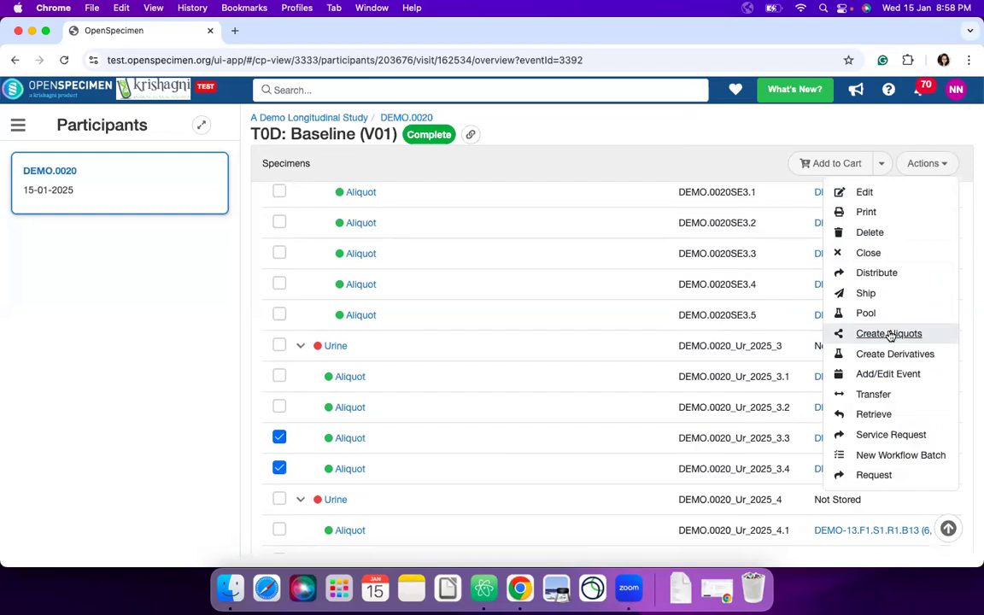
scroll(620, 241, up, 3)
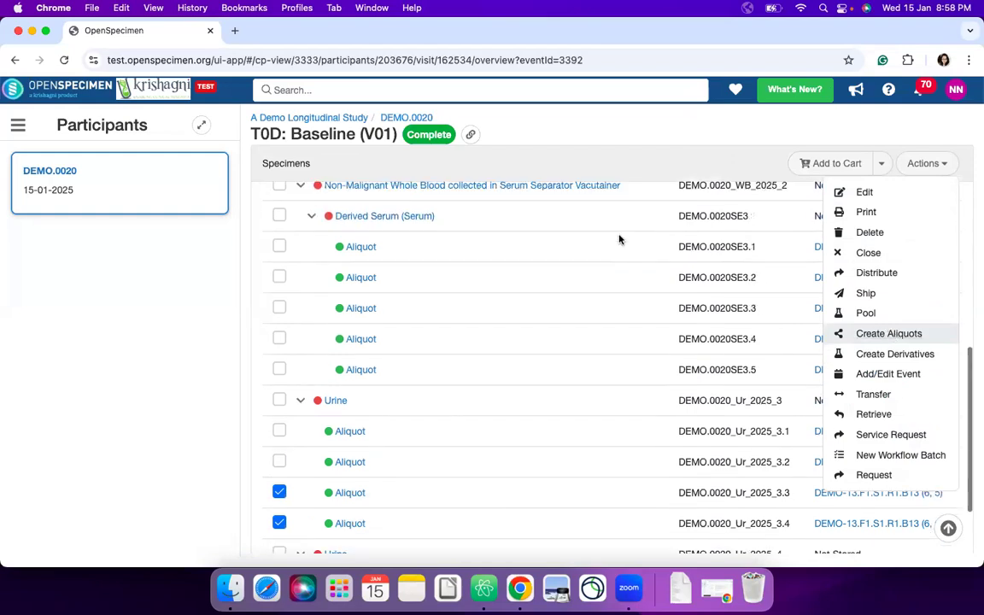
scroll(620, 241, up, 5)
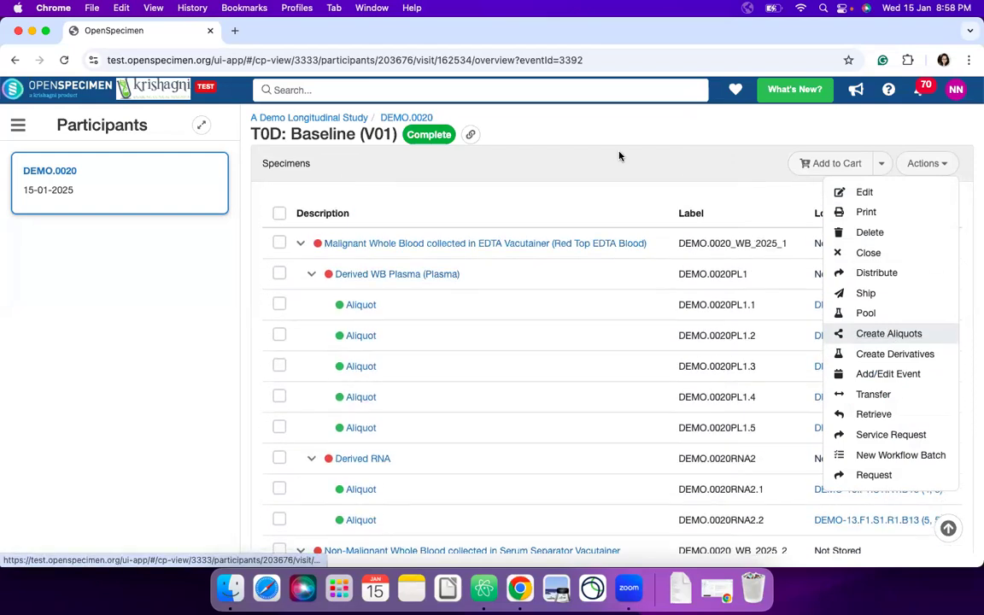
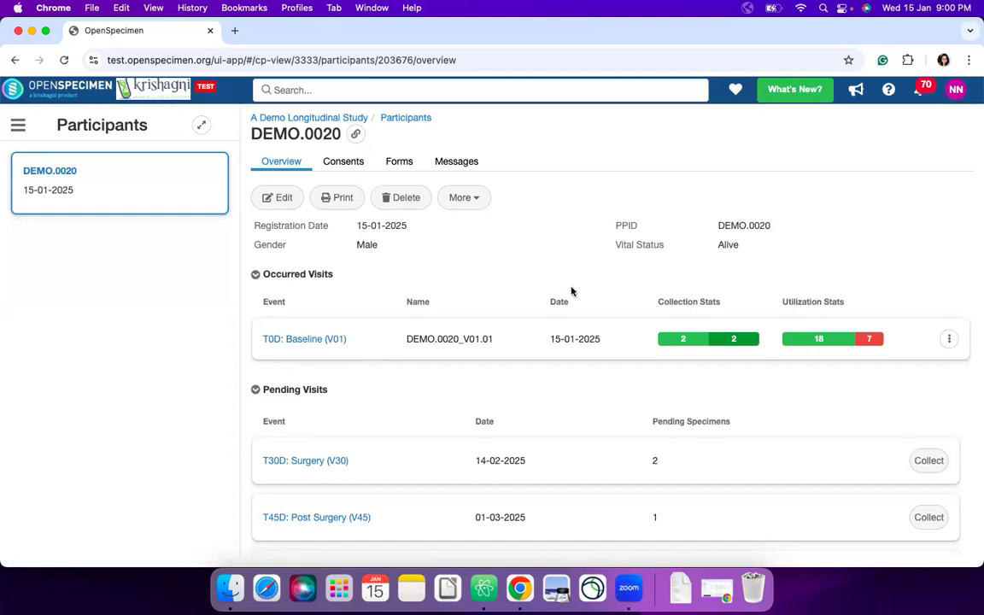
- Start collecting unplanned specimens for the T0D: Baseline visit, review the Add Specimen form's fields, and return to the participant's overview without submitting
click(948, 340)
click(865, 430)
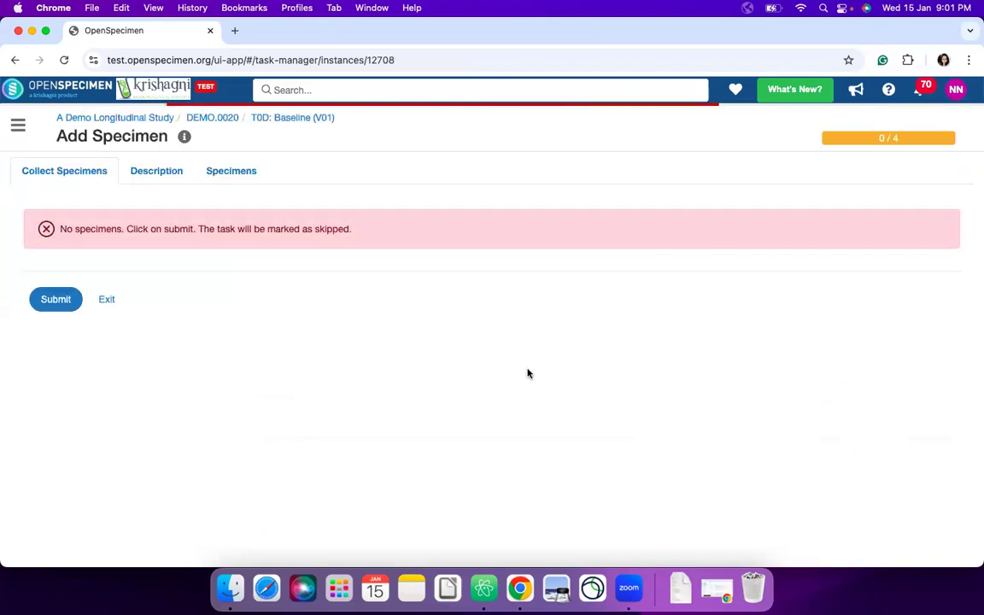
scroll(404, 384, down, 15)
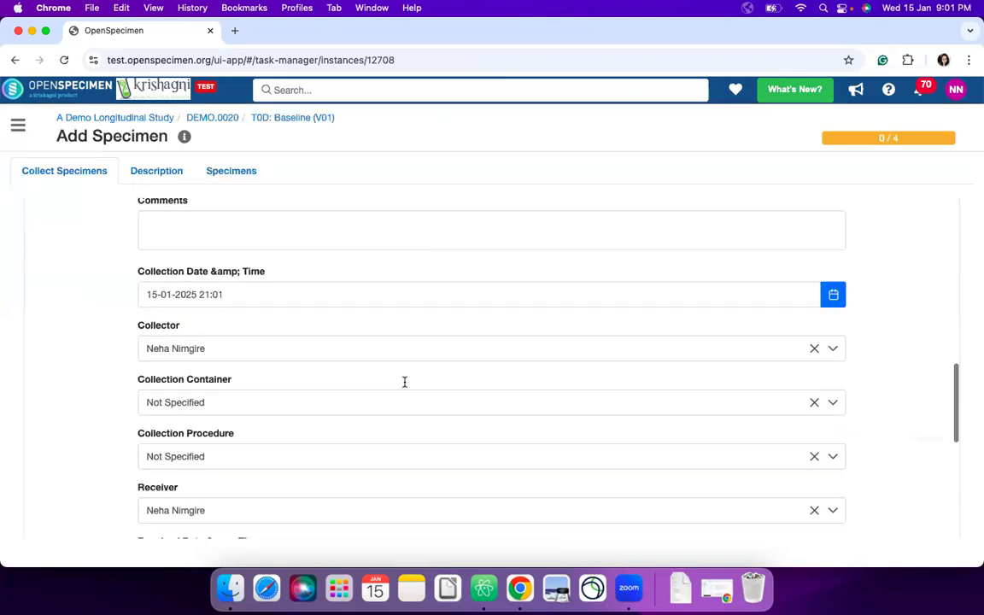
click(74, 468)
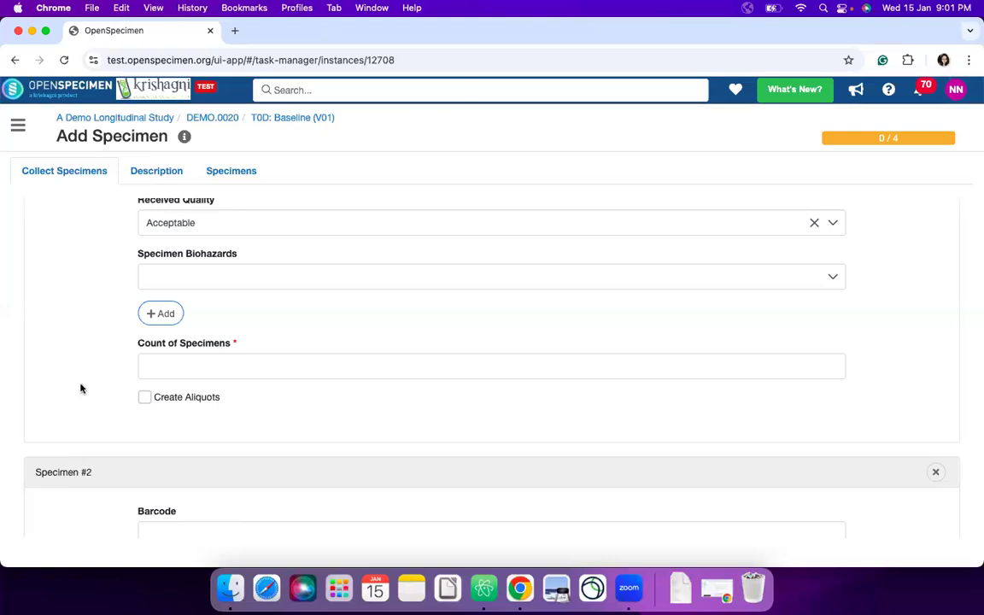
scroll(338, 373, up, 10)
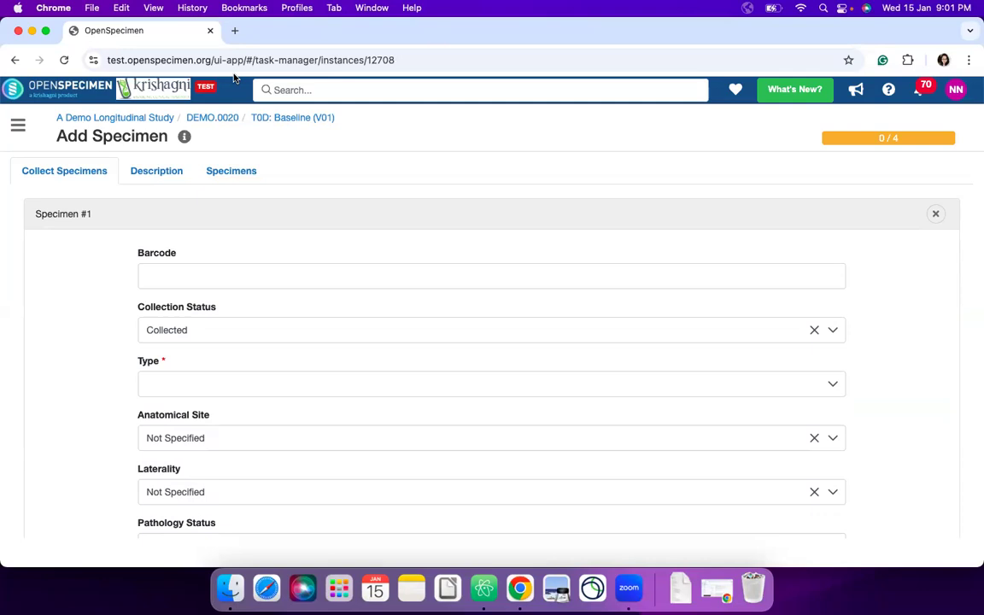
click(275, 119)
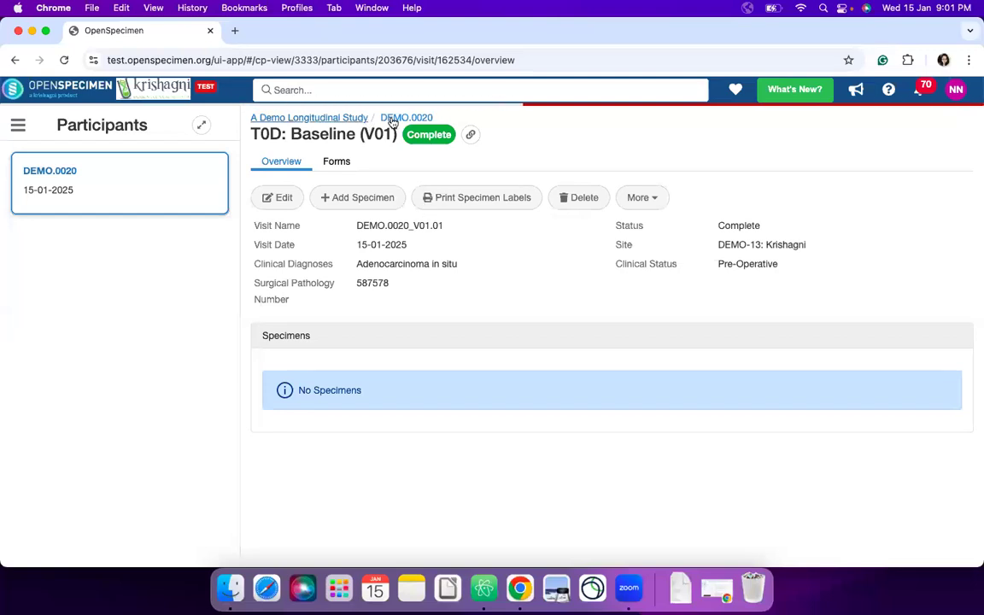
click(395, 118)
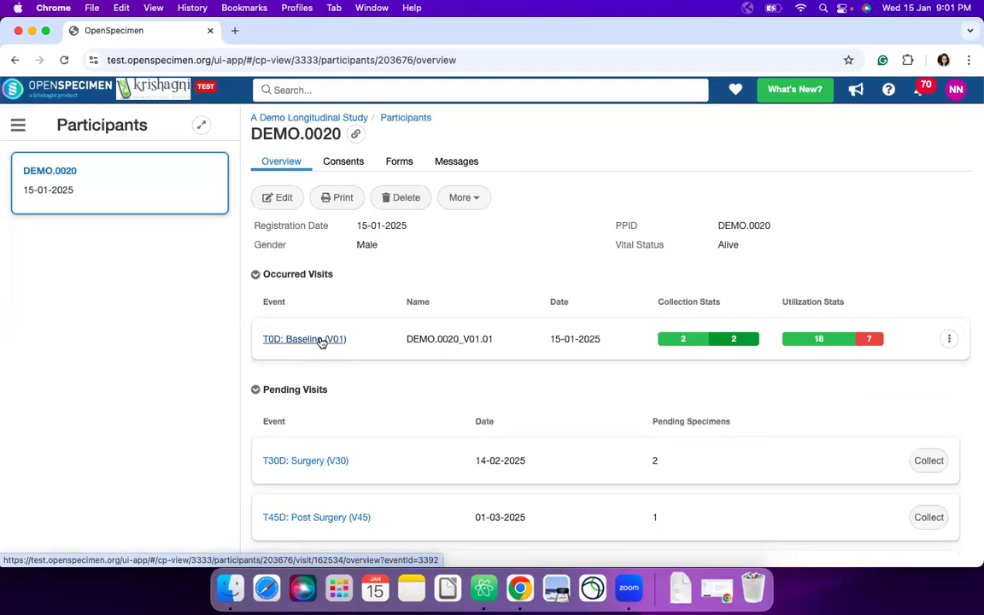
- View the actions available for the occurred T0D: Baseline visit
click(949, 340)
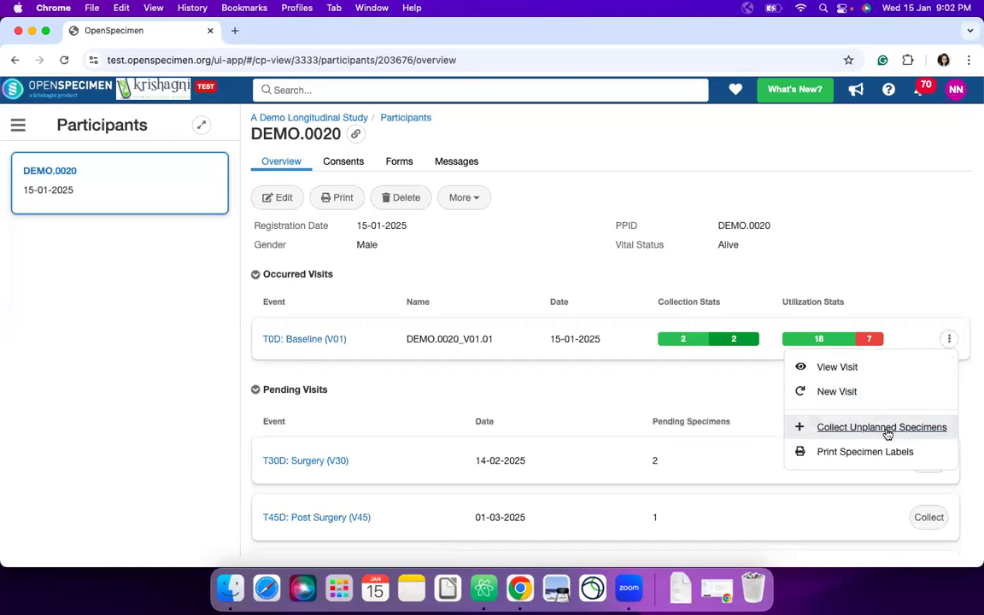
click(870, 280)
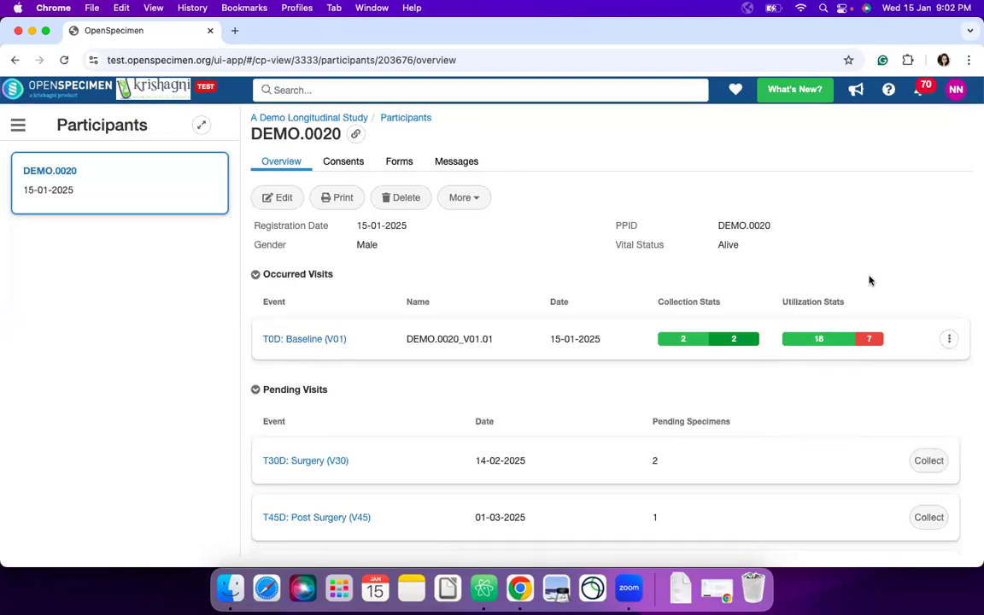
click(948, 340)
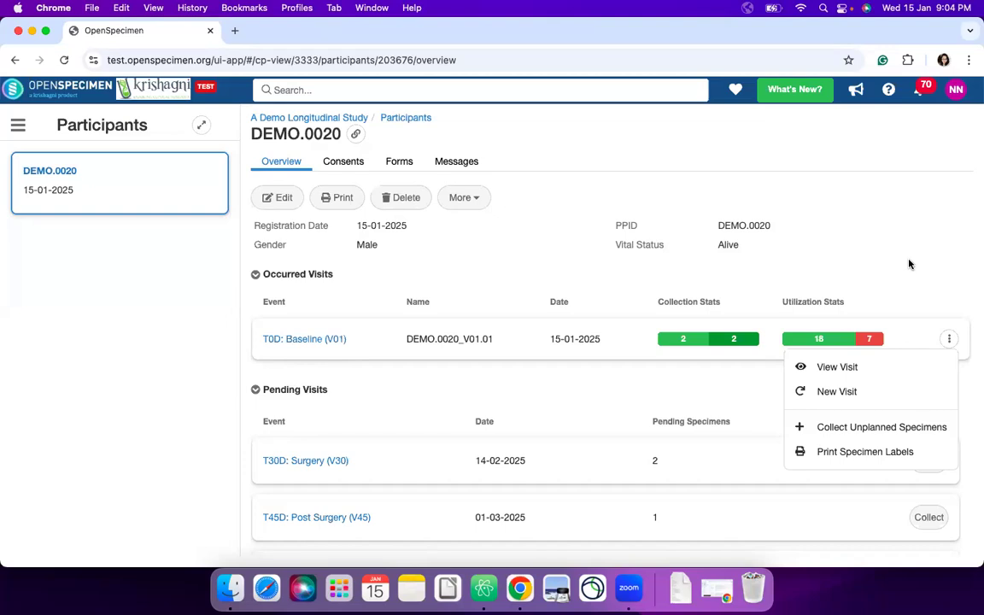
key(XF86MonBrightnessDown)
key(XF86MonBrightnessDown)
- Review the deviation event of urine aliquot DEMO.0020_Ur_2025_3.1 from the baseline visit, and return to the participant's overview
click(342, 341)
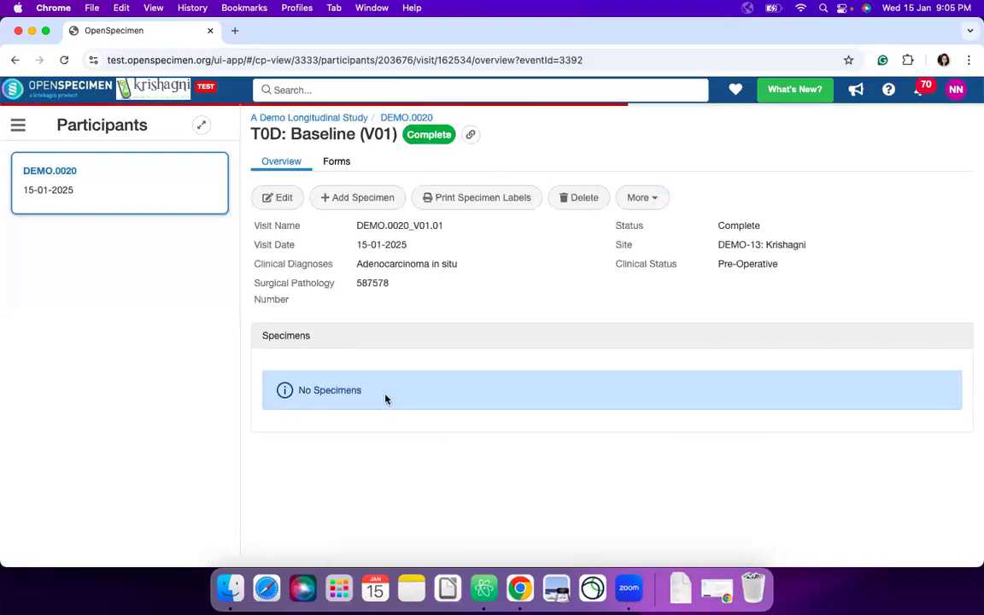
scroll(385, 399, down, 3)
scroll(385, 399, down, 10)
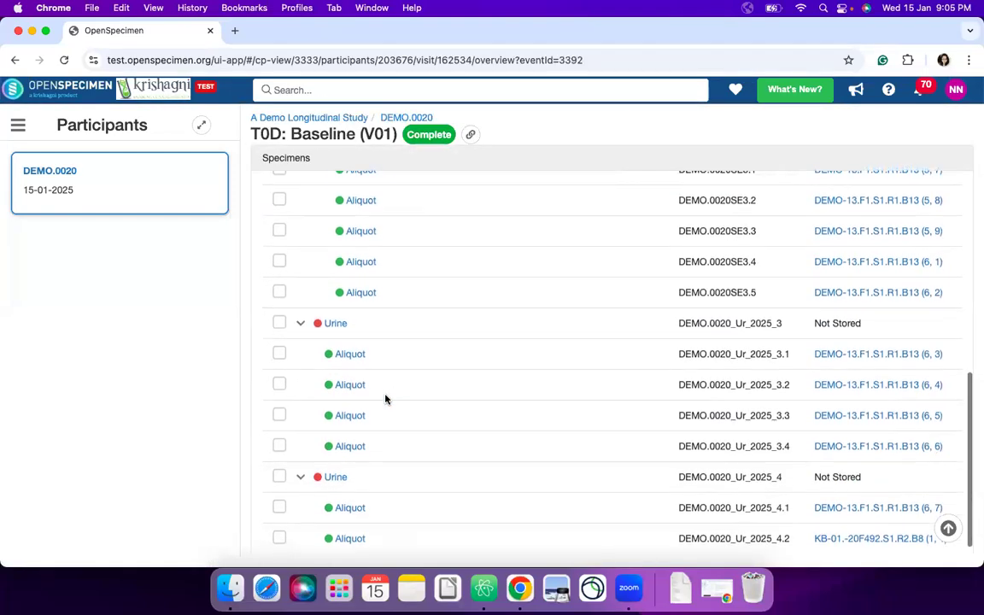
click(351, 355)
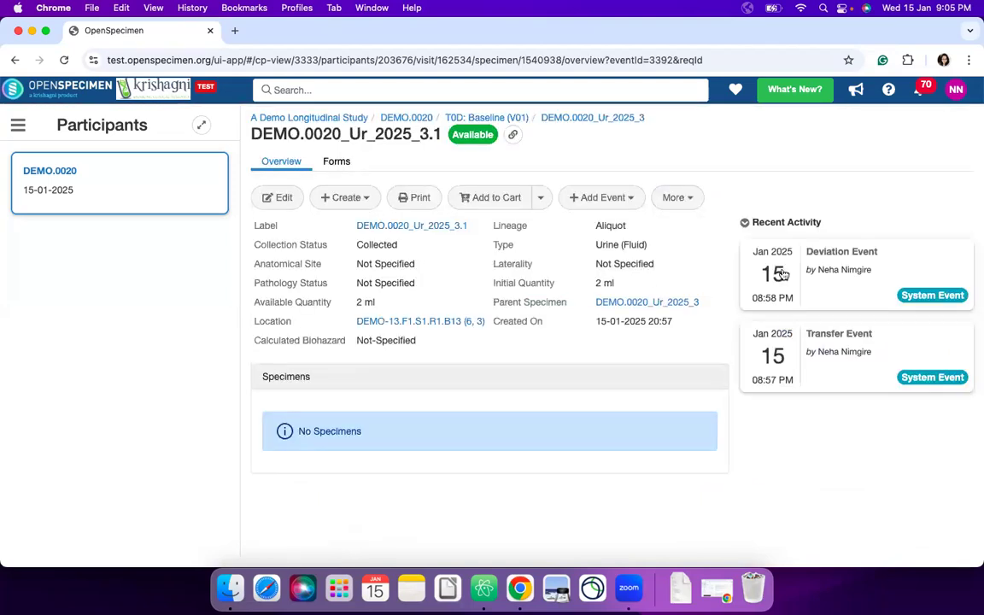
click(841, 269)
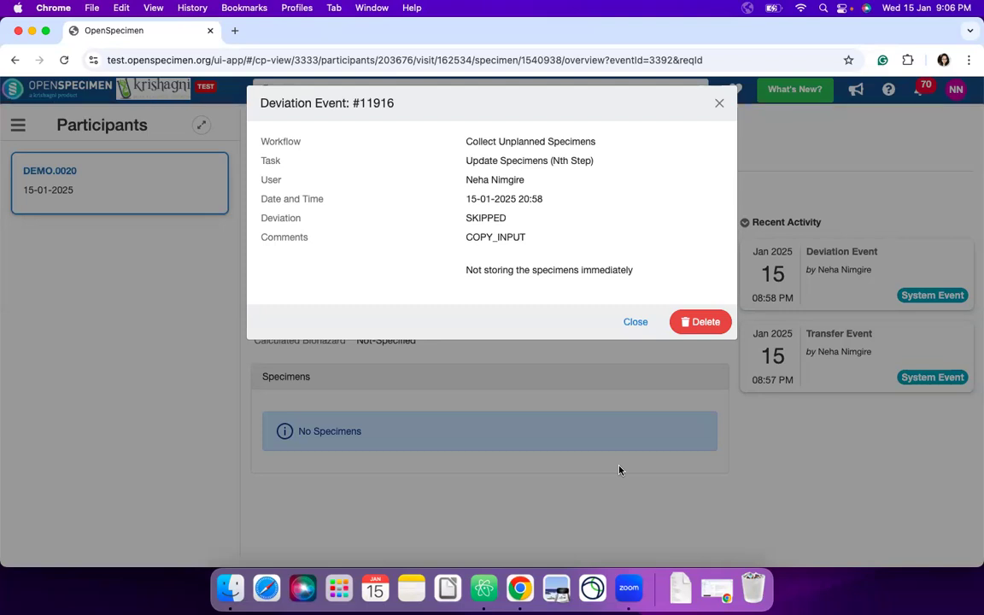
click(635, 322)
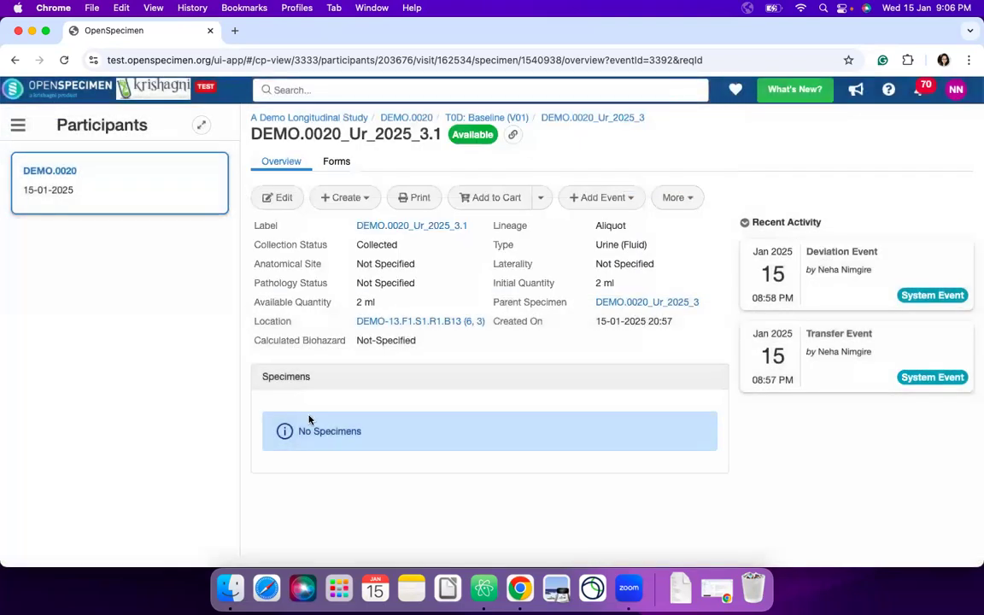
click(406, 118)
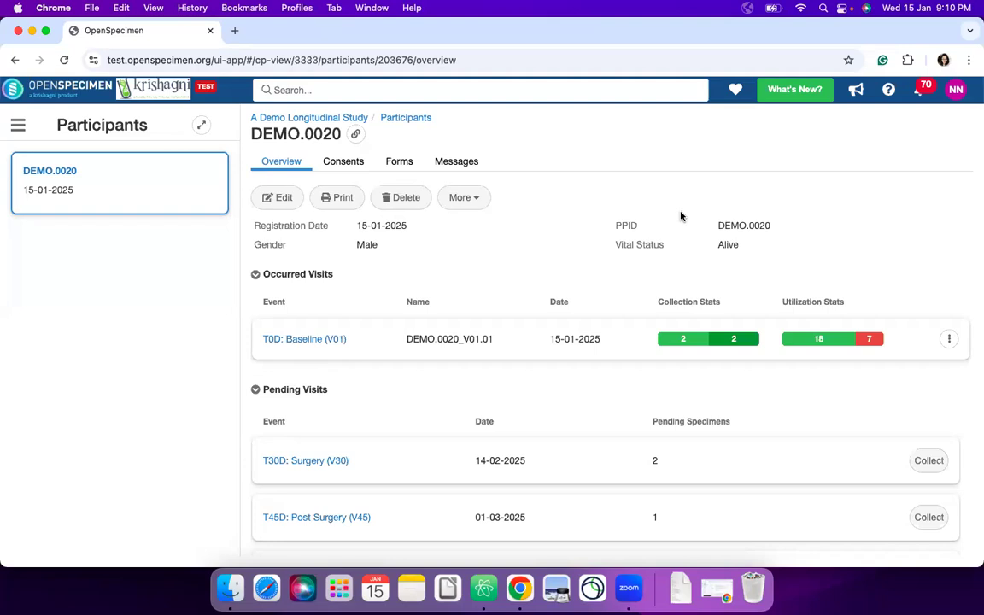
- Switch to Atom, expand the first field group of the specimenCollection workflow in Demo_test_server.json, and minimize the editor
click(491, 602)
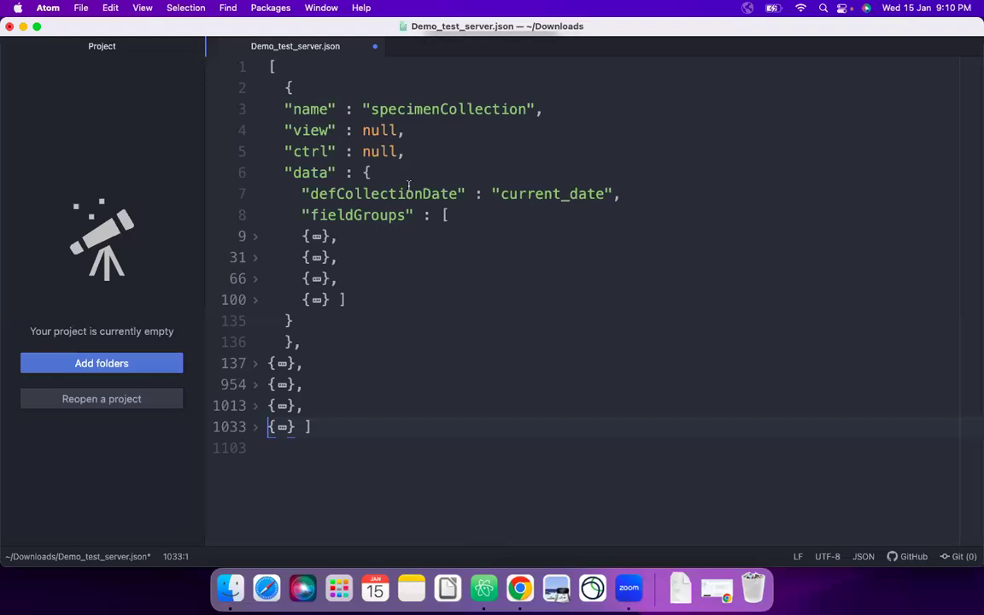
double_click(439, 108)
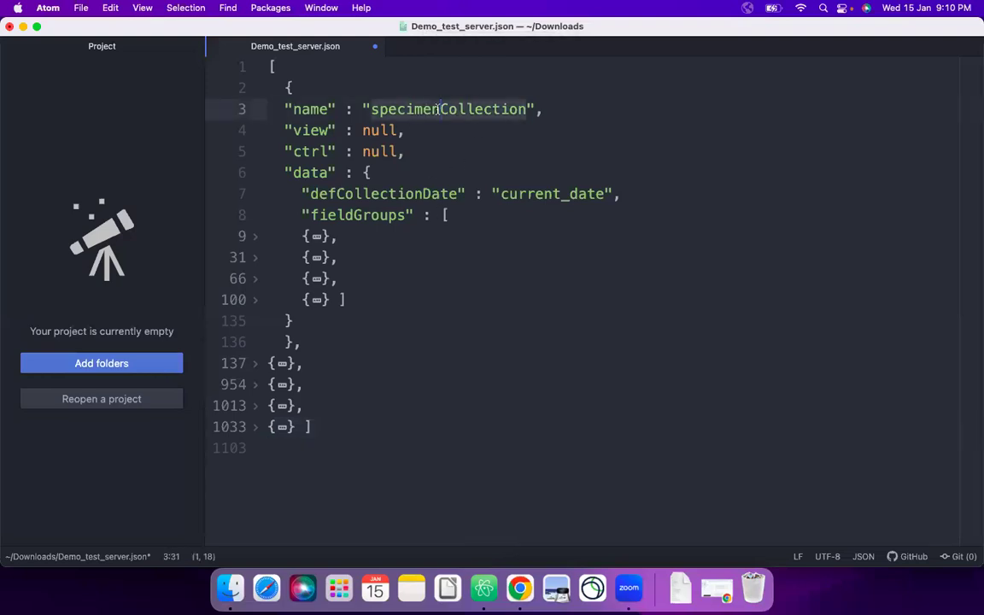
click(256, 244)
click(23, 27)
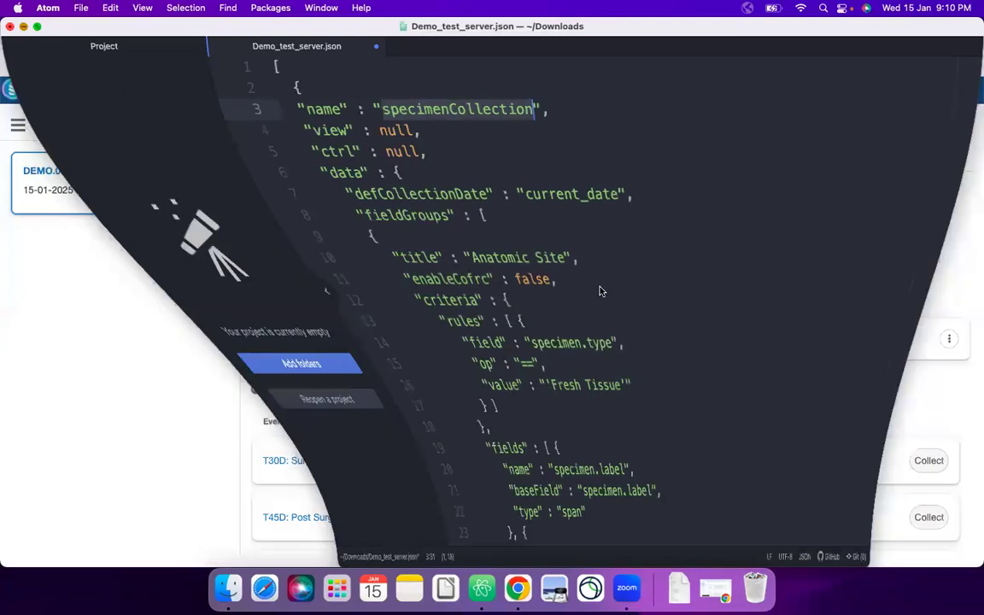